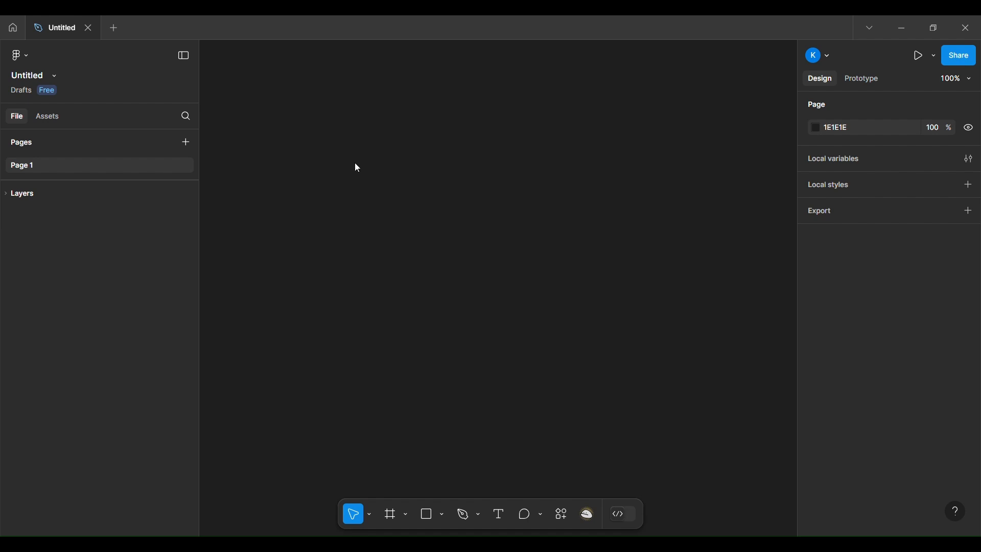
Step: Create a MacBook Pro 16" frame and rename it chocolate
left_click(390, 520)
left_click(828, 228)
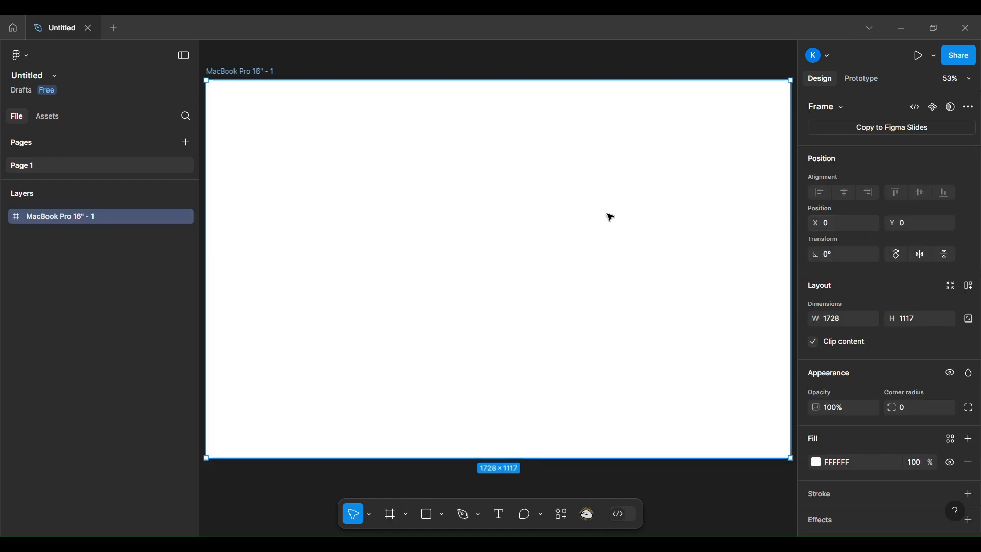
double_click(273, 74)
key("BackSpace")
type("chocolate")
key("Return")
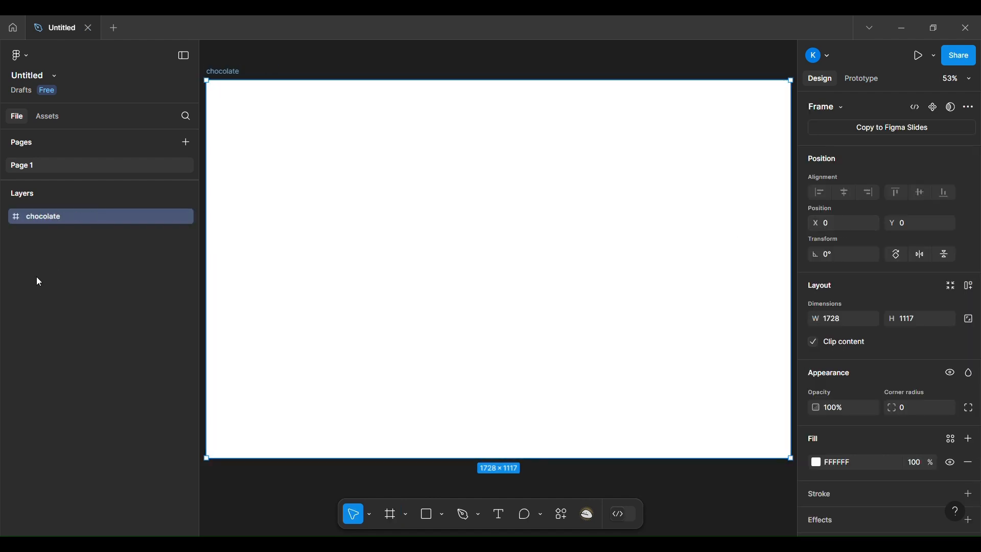
Step: Draw a full-height frame along the left edge of the chocolate frame and set its width to 432
left_click(397, 521)
left_click_drag(211, 86, 376, 468)
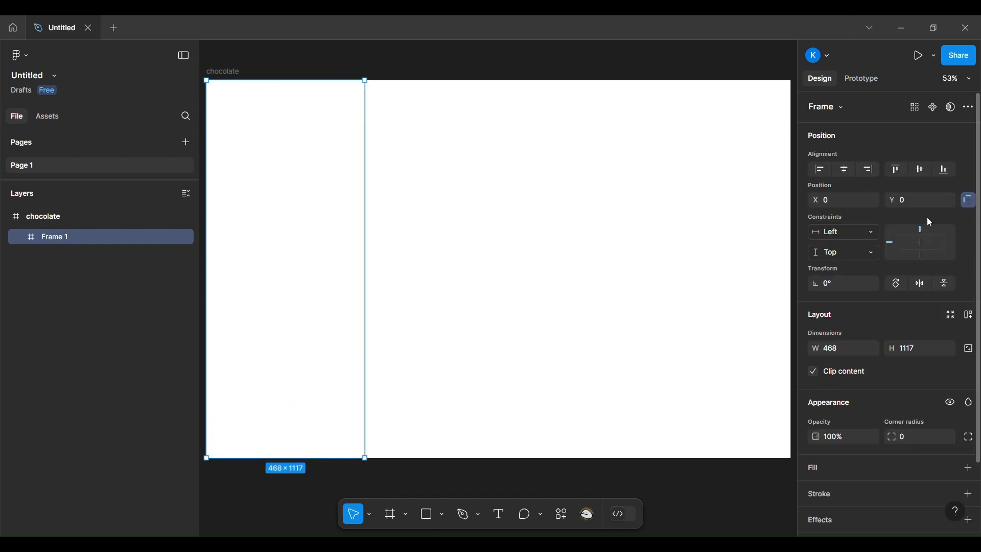
left_click(845, 348)
type("432")
key("Return")
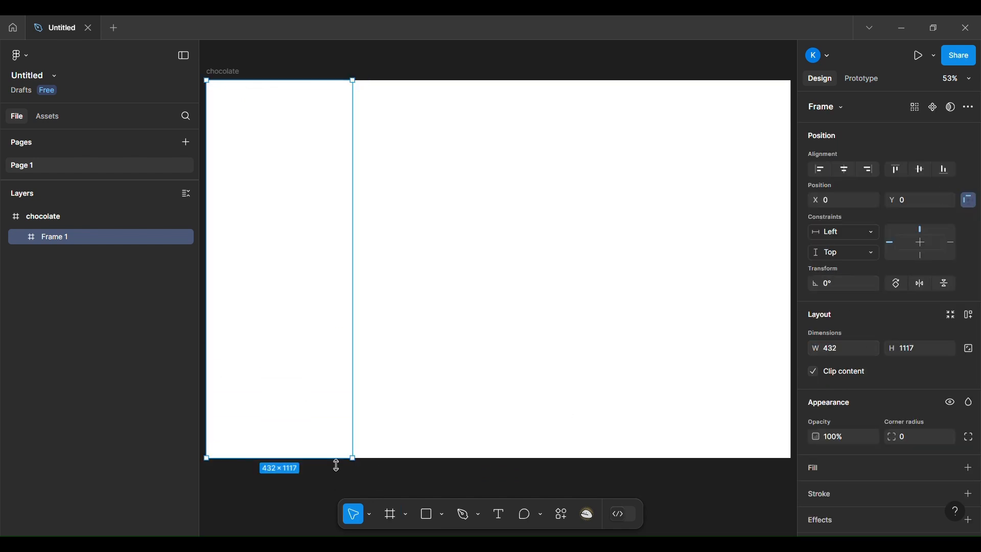
Step: Fill the inner frame with a radial gradient and stretch the gradient's ellipse beyond the frame's side edge
left_click(970, 468)
left_click(816, 491)
left_click(676, 248)
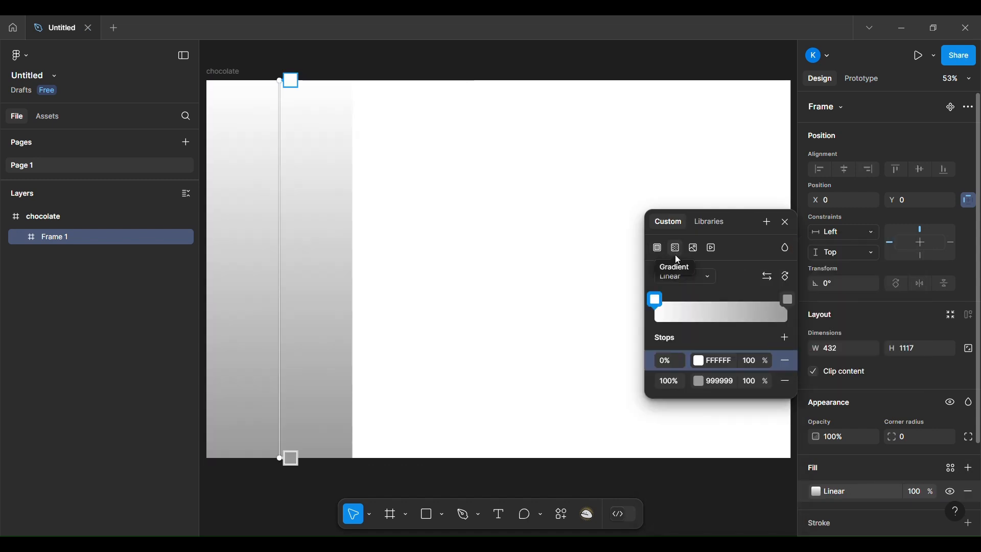
left_click(704, 277)
left_click(679, 289)
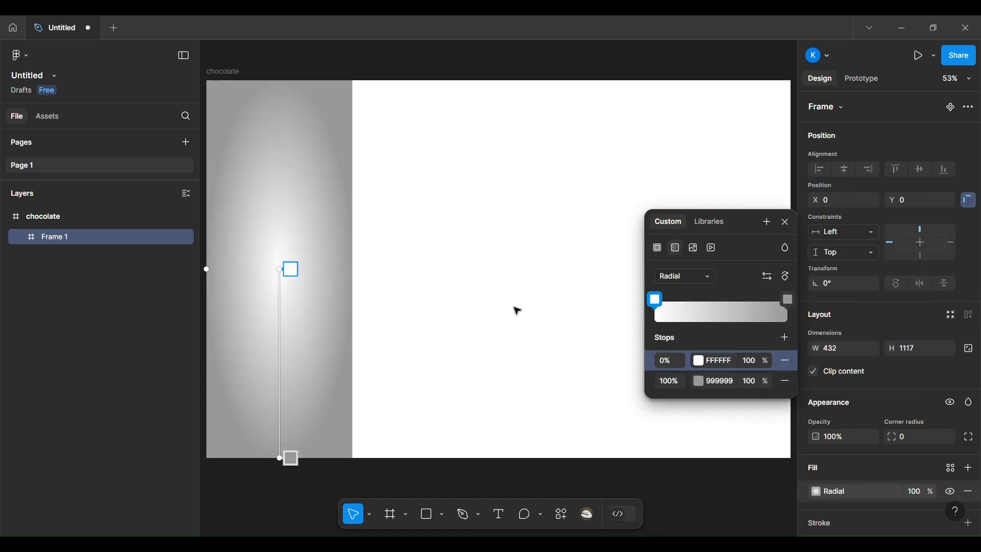
left_click(297, 465)
left_click_drag(290, 272, 289, 272)
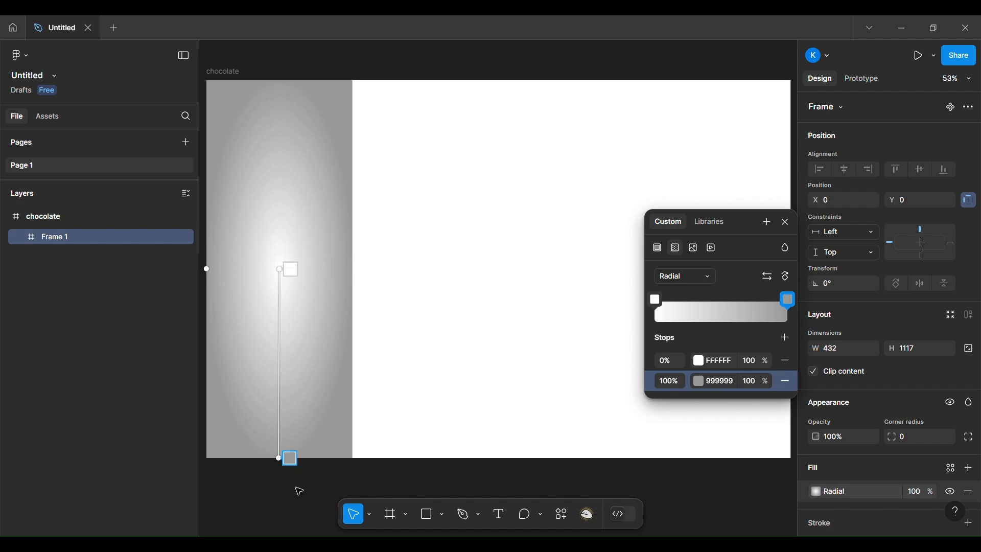
left_click_drag(215, 276, 406, 294)
Step: Color the radial gradient from the blueberry bar image, using 233C6B for the outer stop and a light violet for the center
left_click(698, 361)
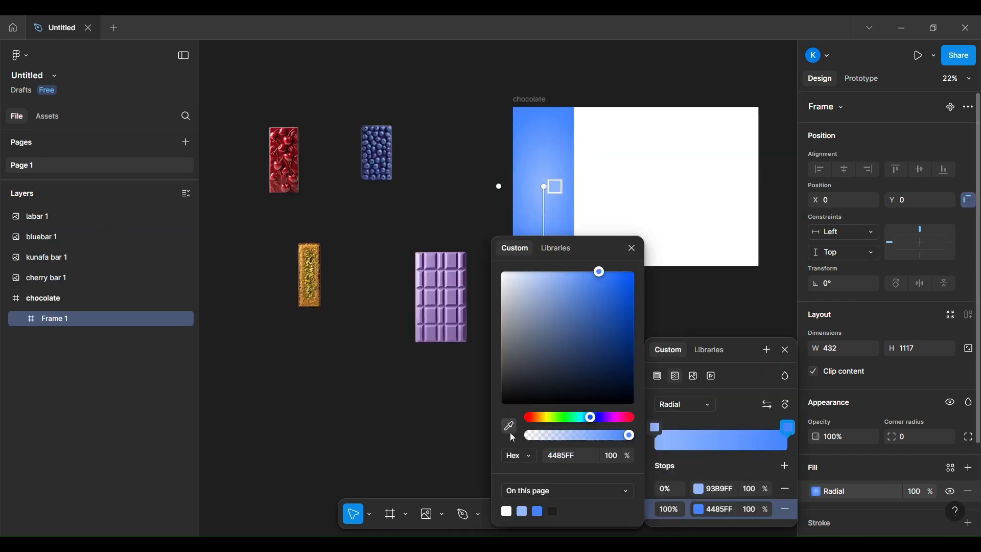
left_click(511, 428)
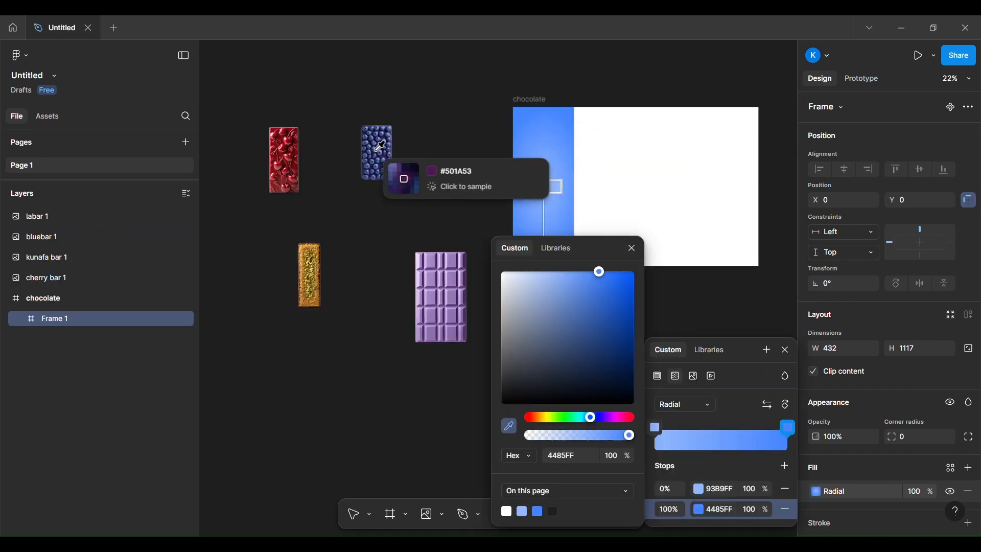
left_click(384, 158)
left_click(657, 427)
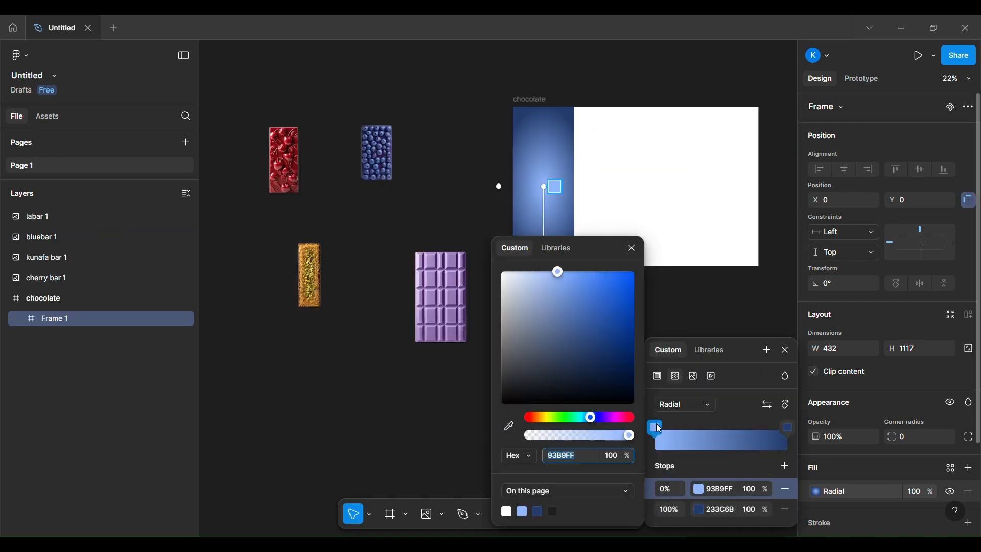
left_click(510, 427)
left_click(388, 156)
left_click(570, 274)
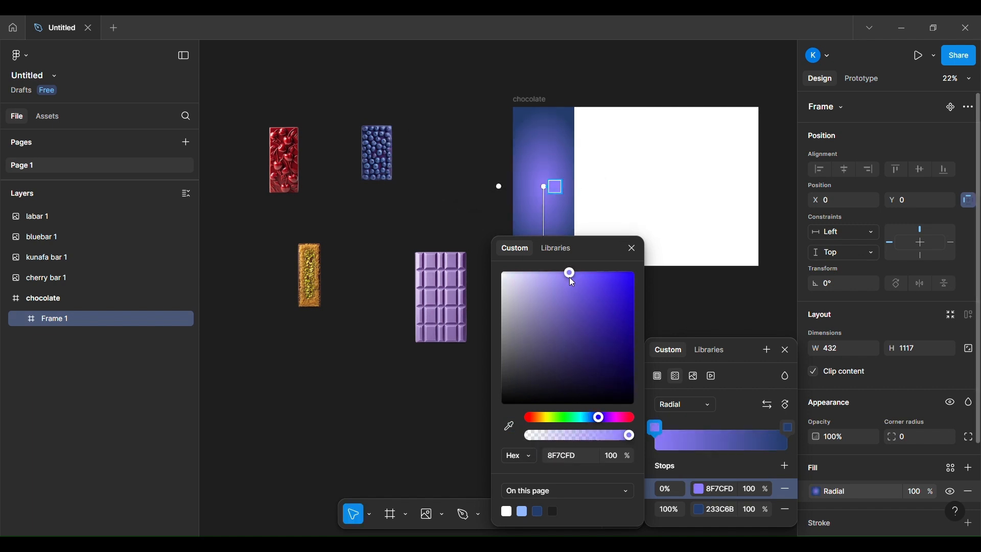
mouse_move(569, 278)
left_mouse_down()
mouse_move(560, 275)
mouse_move(568, 275)
left_mouse_up()
left_click(427, 414)
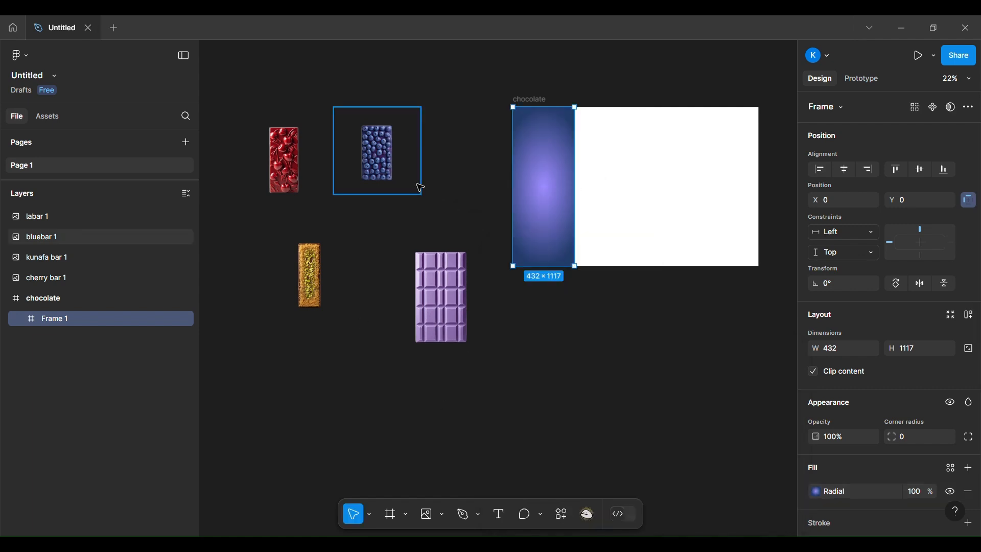
Step: Move the blueberry bar image into the gradient column, enlarge it to 871 × 871 and center it at X -220, Y 91
left_click_drag(391, 164, 557, 189)
scroll(580, 394, "up", 4)
scroll(581, 394, "up", 3)
scroll(581, 394, "right", 3)
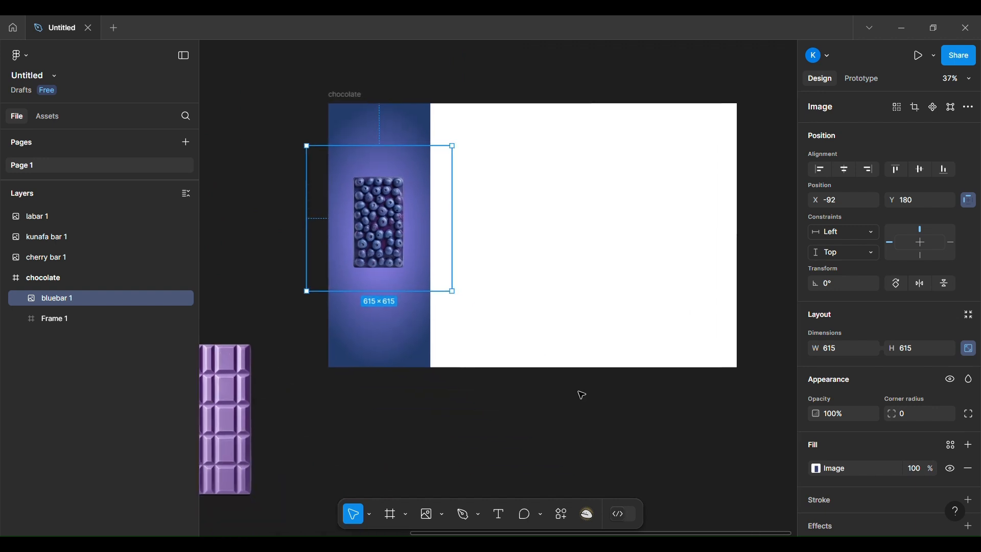
left_click_drag(389, 224, 389, 230)
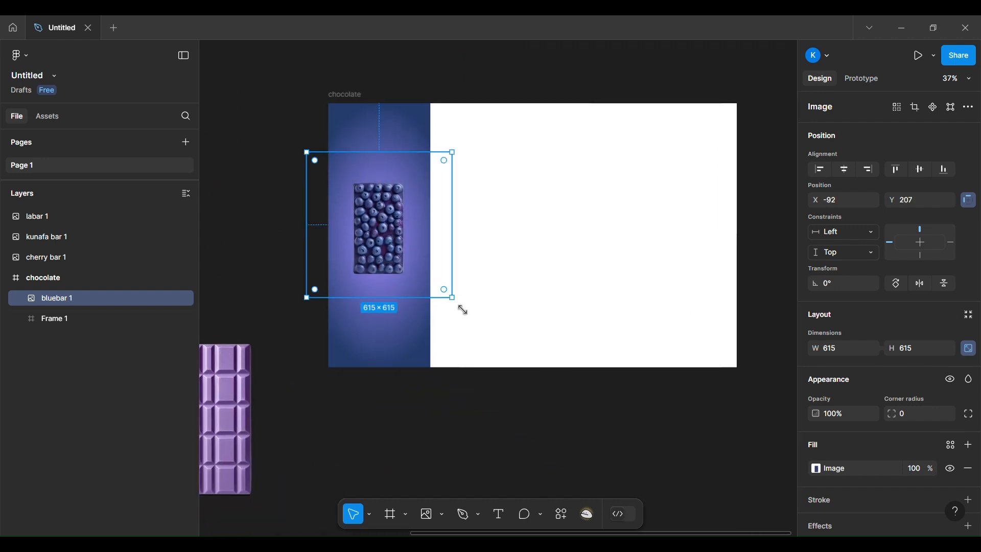
left_click_drag(452, 298, 501, 368)
left_click_drag(409, 249, 380, 222)
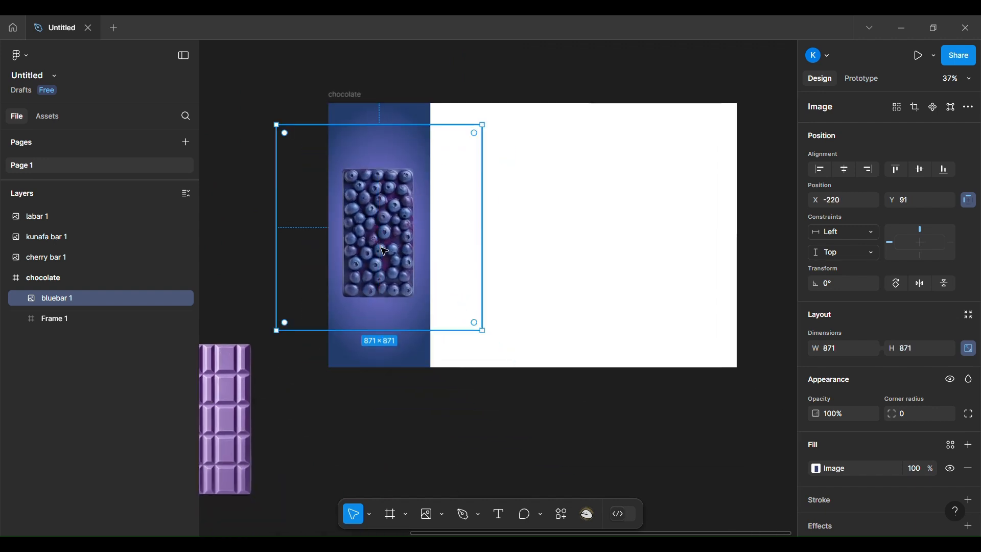
left_click(251, 200)
Step: Import the cherry, purple flower, pistachio and blueberry images and place them on the canvas beside the chocolate frame
left_click(20, 55)
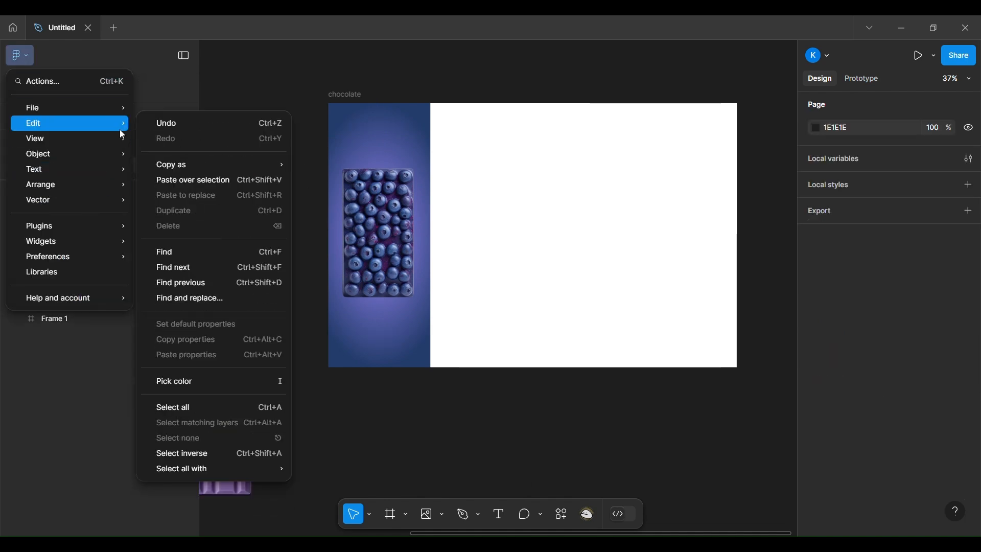
mouse_move(77, 107)
left_click(185, 208)
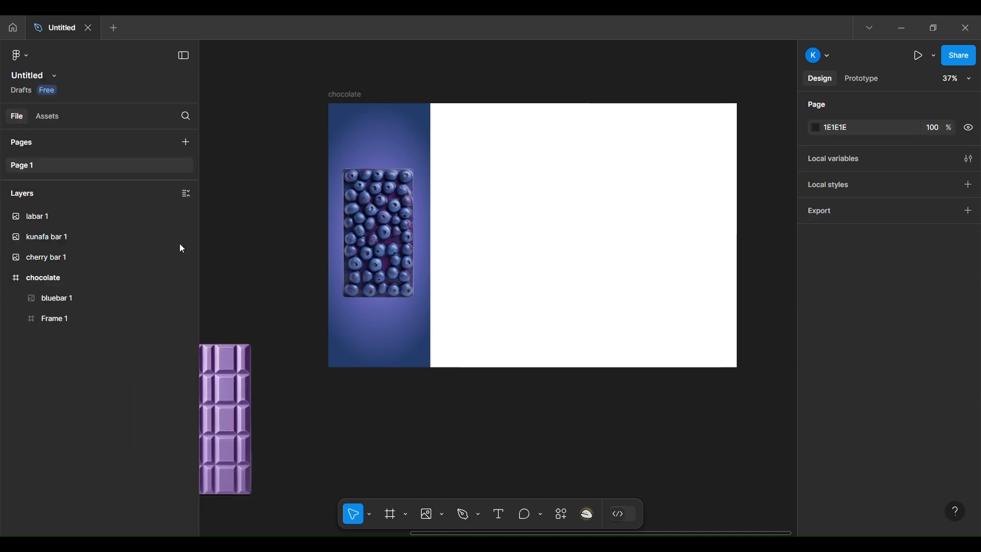
scroll(320, 351, "left", 5)
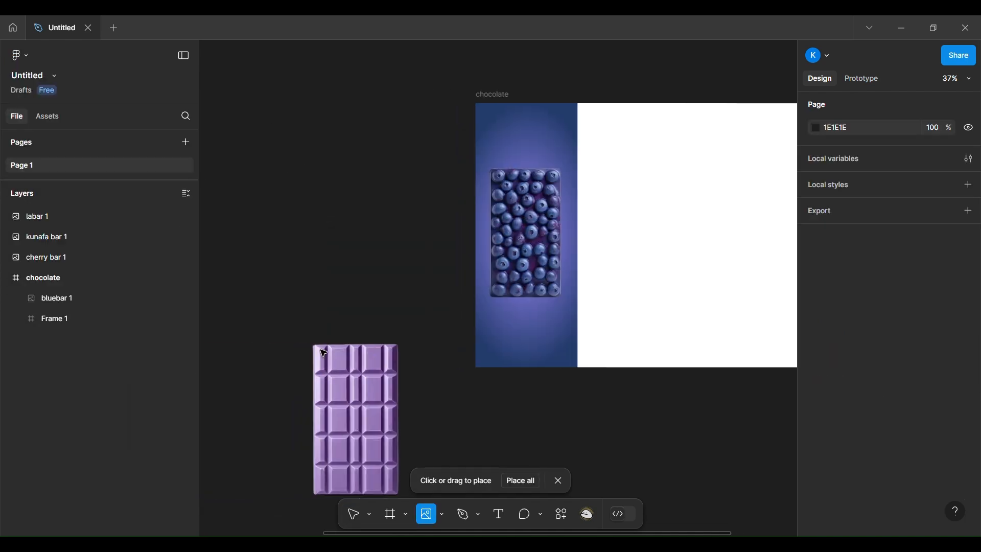
left_click(245, 100)
left_click(252, 165)
left_click(262, 228)
left_click(261, 291)
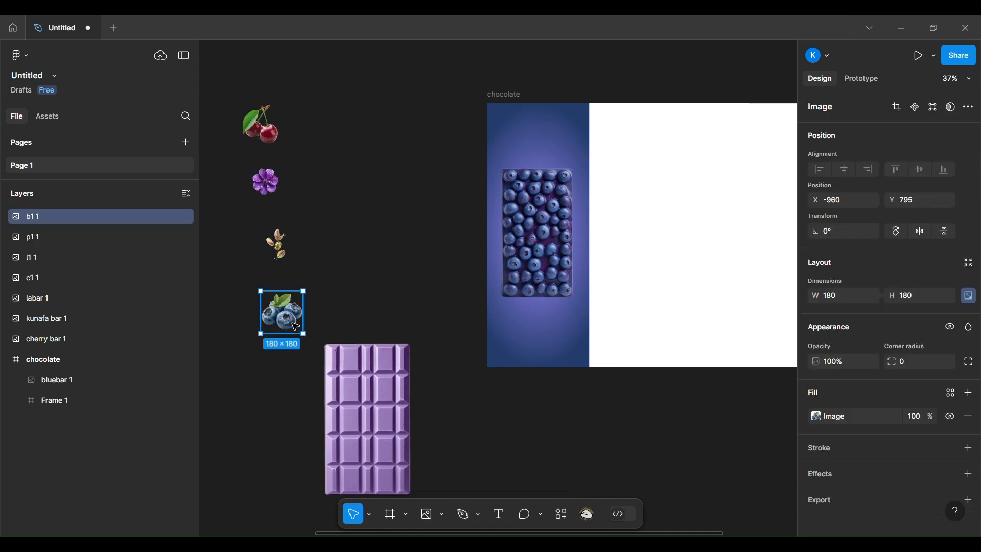
Step: Place the blueberry cluster over the bar's upper-left corner, layered above the bar, and put a copy on its lower-right corner
left_click_drag(295, 326, 531, 180)
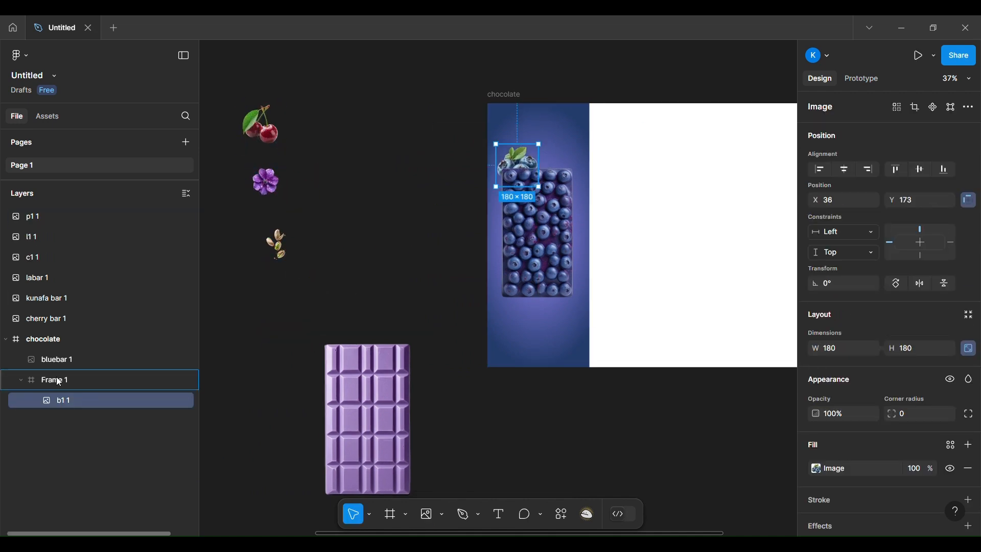
left_click_drag(56, 381, 54, 352)
left_click_drag(522, 164, 582, 343)
Step: Set the outer stop of the column's radial gradient to 2F4876
left_click(572, 115)
left_click(815, 491)
left_click(788, 428)
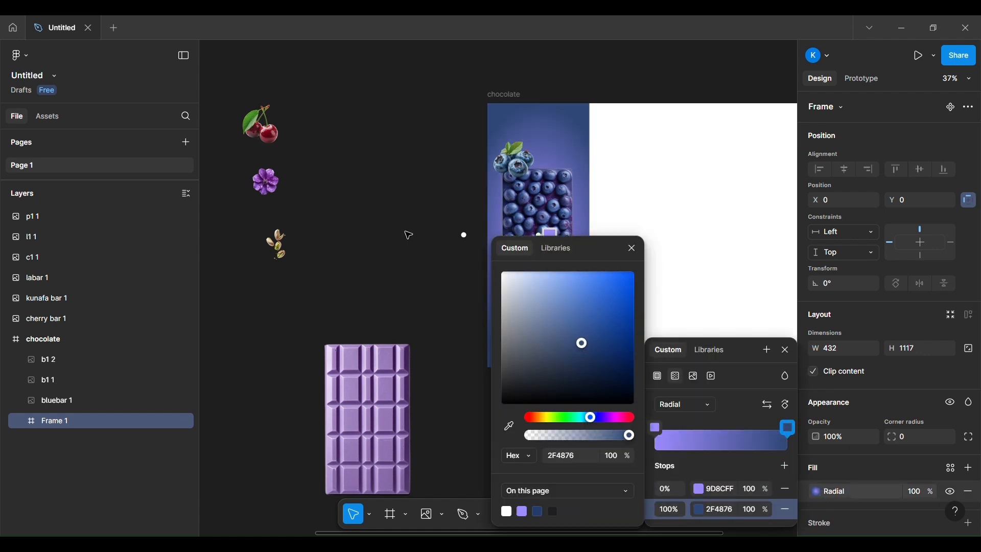
key("Escape")
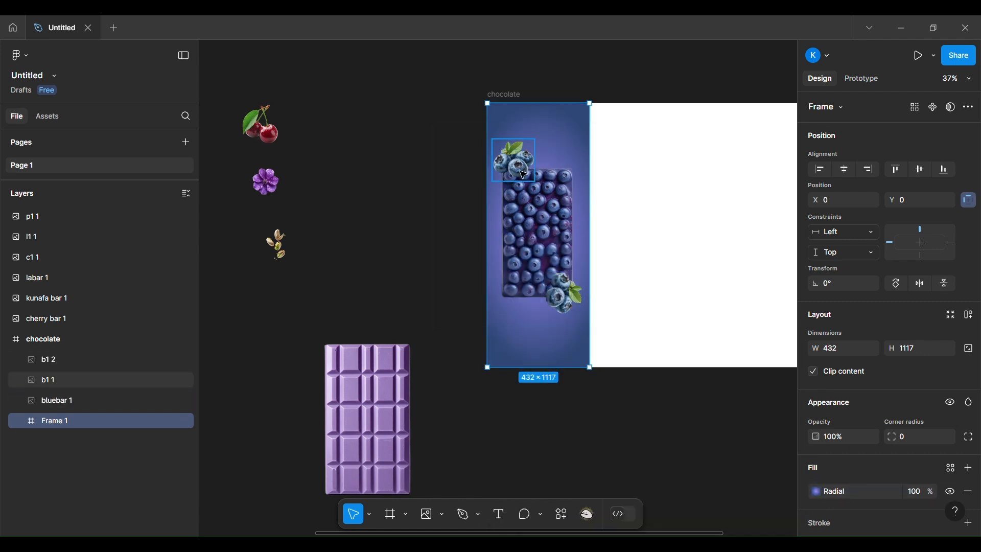
Step: Reposition both blueberry clusters closer to the bar's corners and adjust the size of the lower one
left_click_drag(521, 171, 520, 180)
left_click_drag(572, 294, 565, 288)
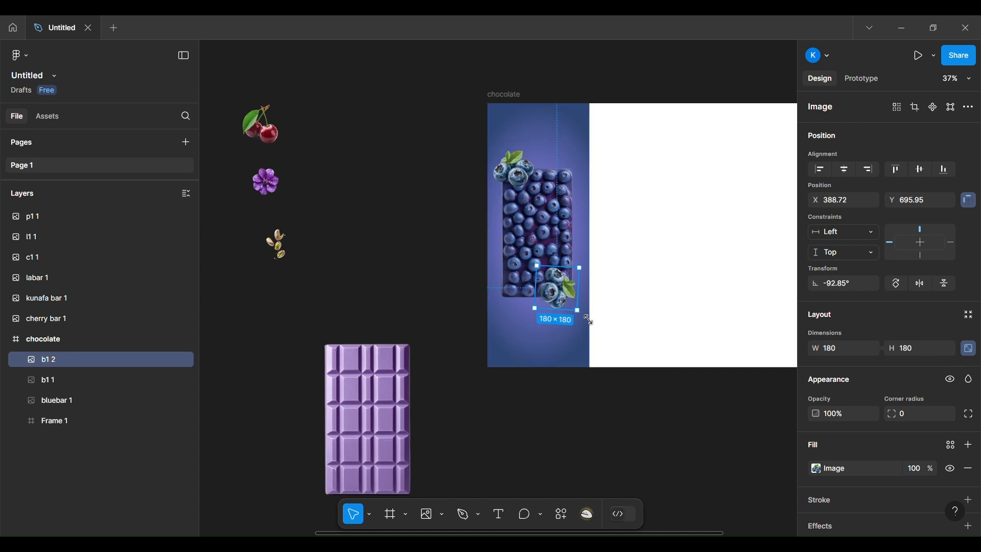
left_click_drag(588, 319, 598, 326)
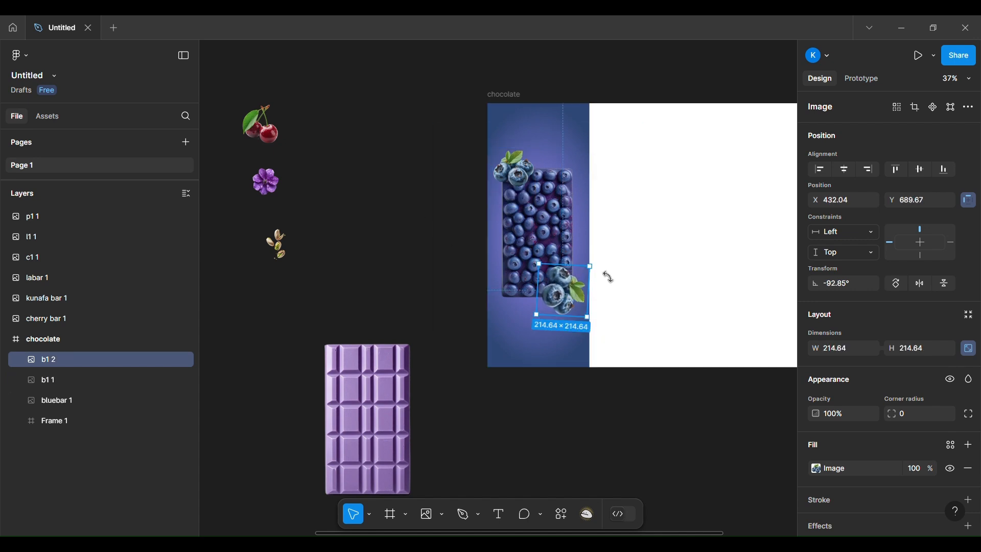
left_click_drag(589, 266, 577, 277)
left_click_drag(560, 294, 562, 287)
left_click(439, 240)
Step: Import the kunafa, blueberry and cherry package images and place them on the canvas beside the chocolate frame
left_click(20, 55)
mouse_move(69, 108)
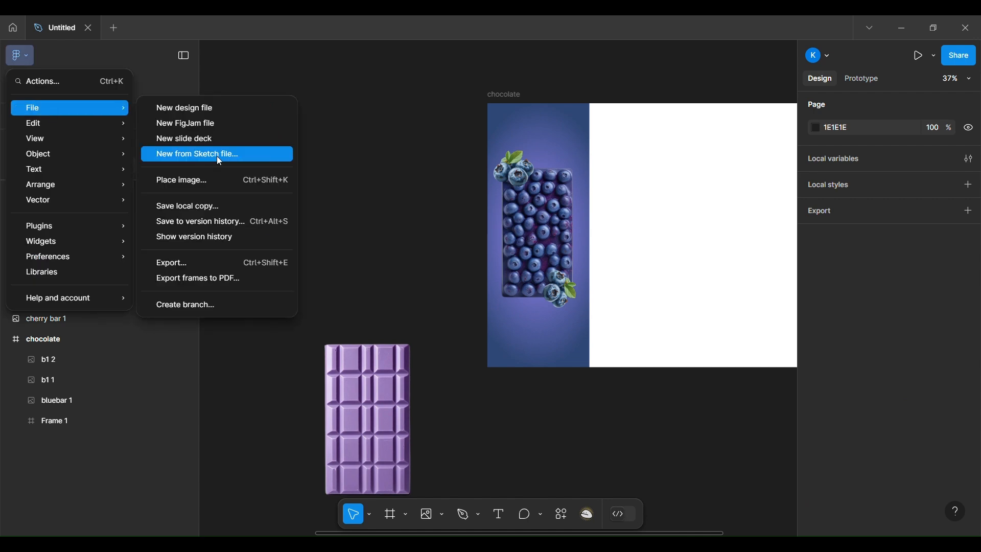
left_click(216, 173)
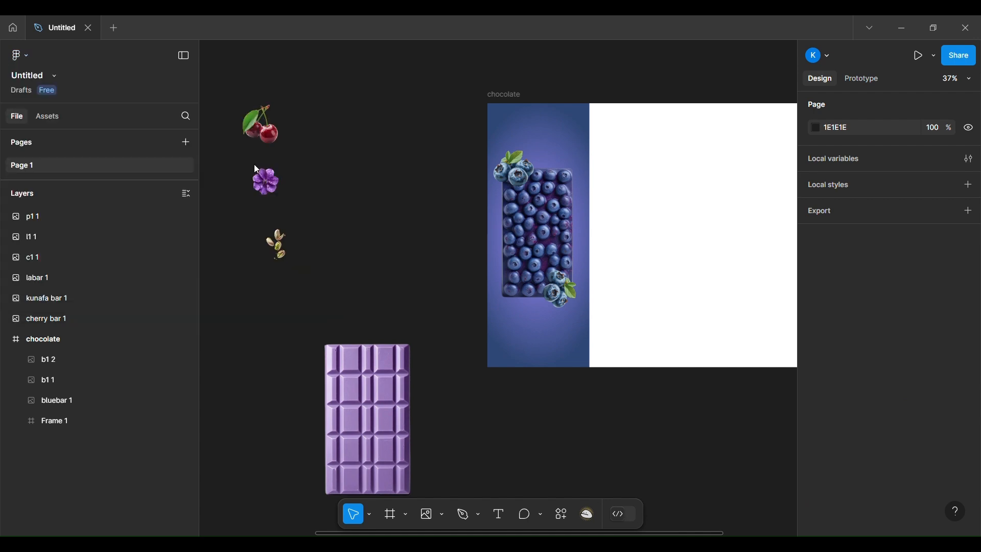
left_click_drag(321, 127, 397, 248)
left_click_drag(336, 278, 387, 329)
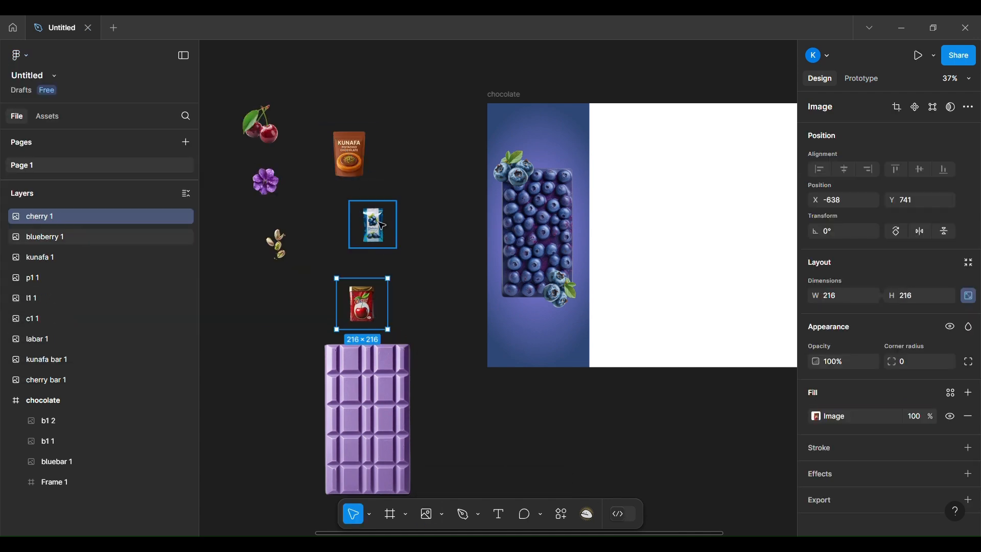
Step: Nest the blueberry package, clusters and bar in Frame 1 with the package uppermost, and enlarge the package to 971 × 971 over the bar
left_click_drag(382, 224, 534, 186)
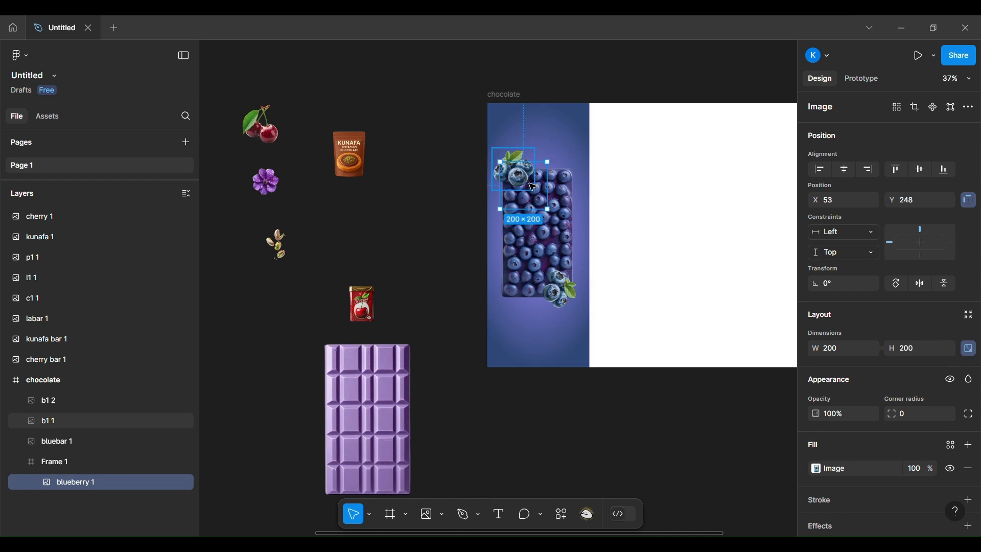
left_click(57, 400)
left_click(58, 440, "shift")
left_click_drag(58, 440, 70, 415)
left_click_drag(547, 209, 669, 348)
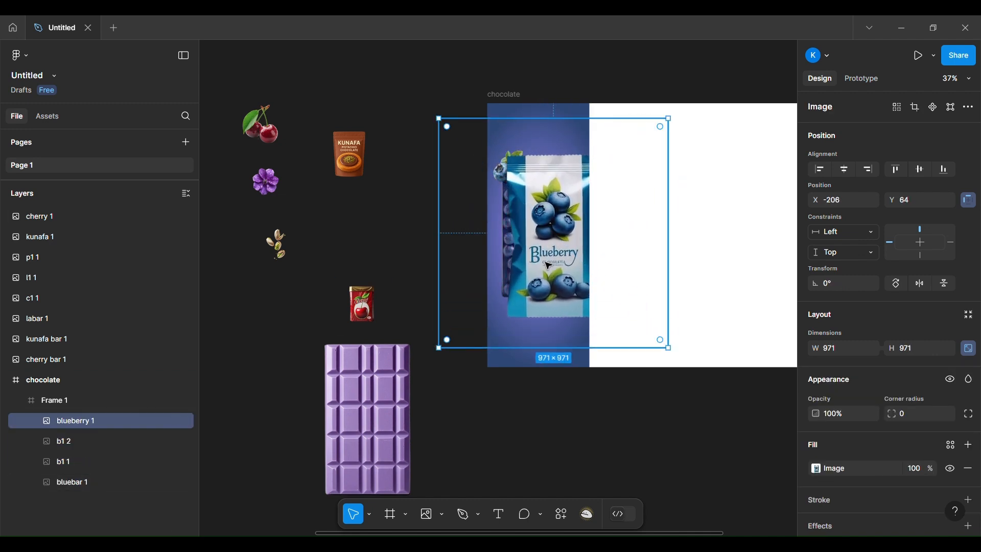
left_click_drag(545, 261, 529, 257)
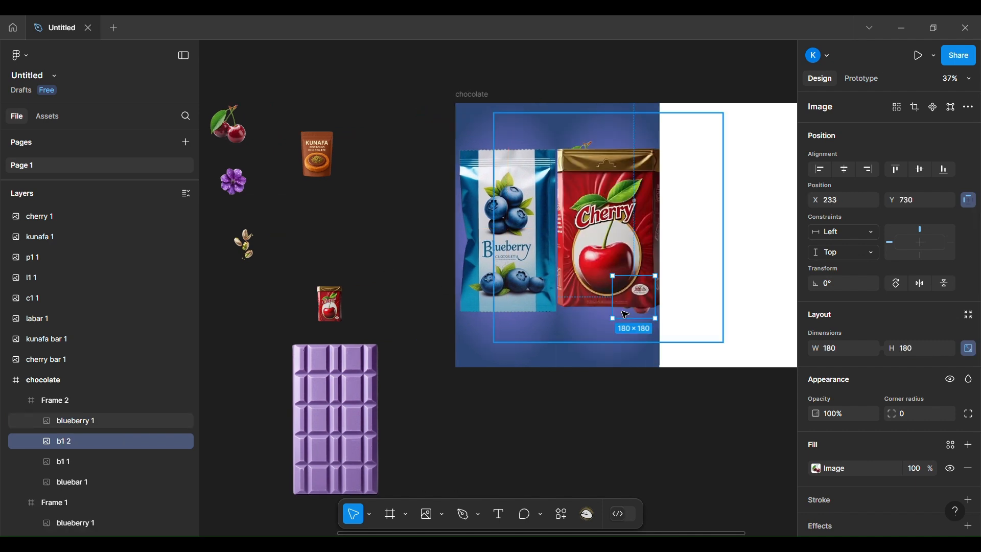
Step: Shrink the Cherry package image in Frame 2 to 921 × 921 and realign it within the second column
left_click(625, 222)
left_click_drag(493, 224, 505, 224)
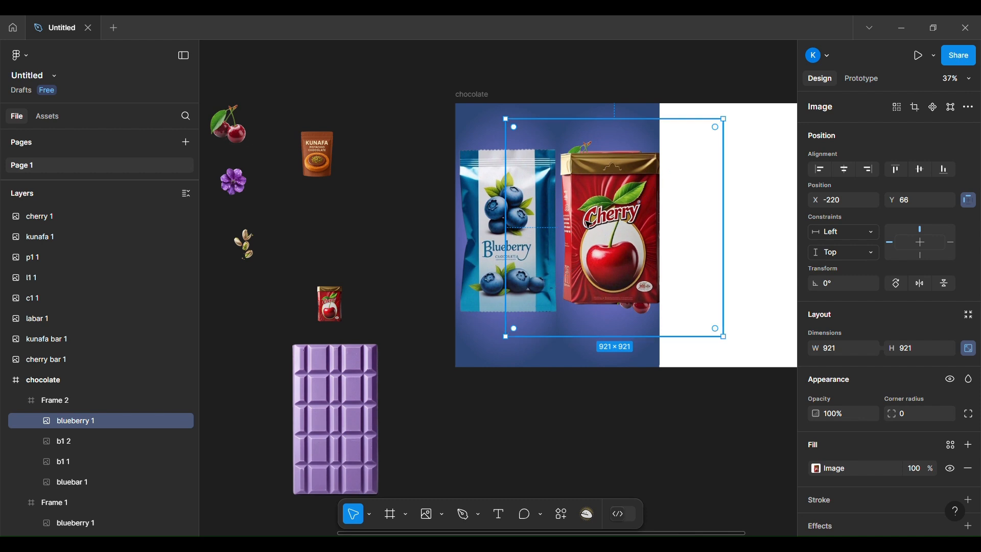
left_click_drag(626, 234, 628, 233)
Step: With the Cherry package hidden, shrink the cherry bar and reposition both cherry clusters at its corners
left_click_drag(66, 442, 66, 451)
left_click(185, 421)
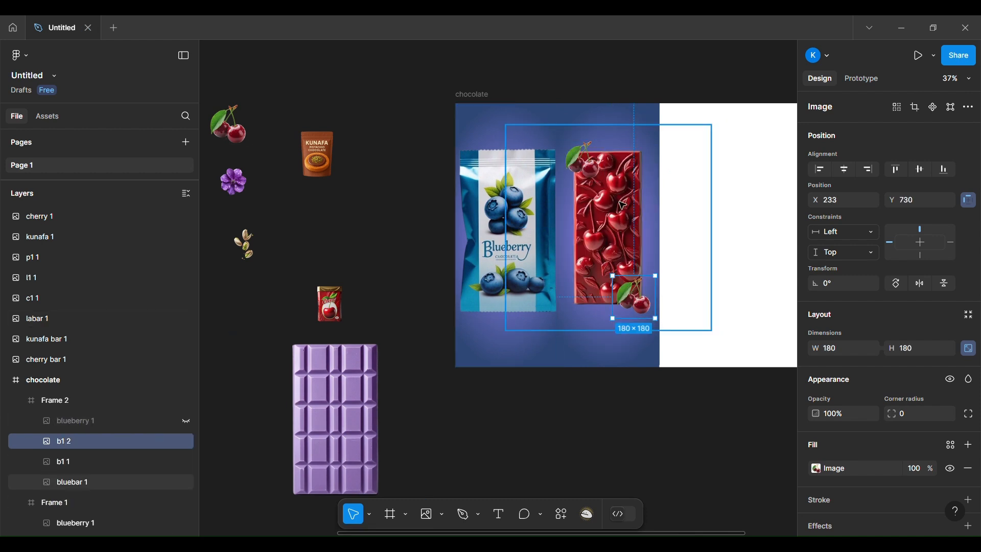
left_click(72, 483)
left_click_drag(711, 125, 690, 146)
left_click_drag(631, 300, 642, 289)
left_click_drag(587, 166, 592, 177)
left_click(186, 419)
left_click(187, 422)
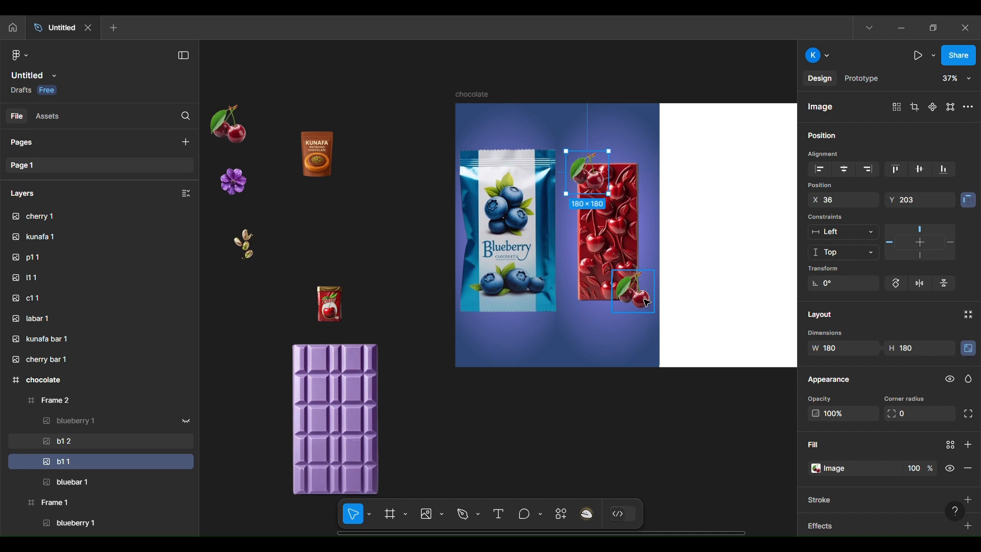
Step: Rotate the lower cherry cluster to 67.71° at the bar's lower-right corner and show the Cherry package again
left_click(634, 291)
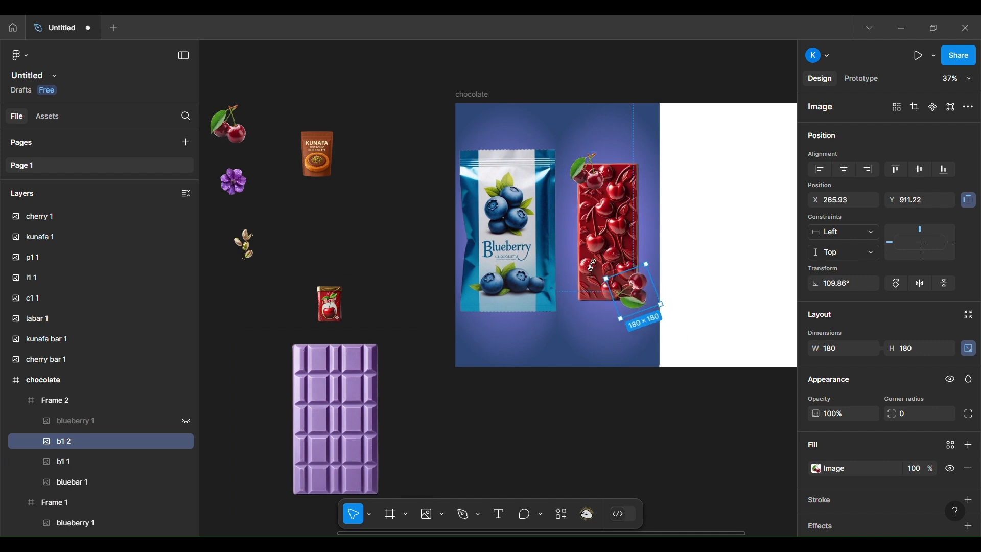
left_click_drag(603, 205, 605, 207)
left_click(190, 418)
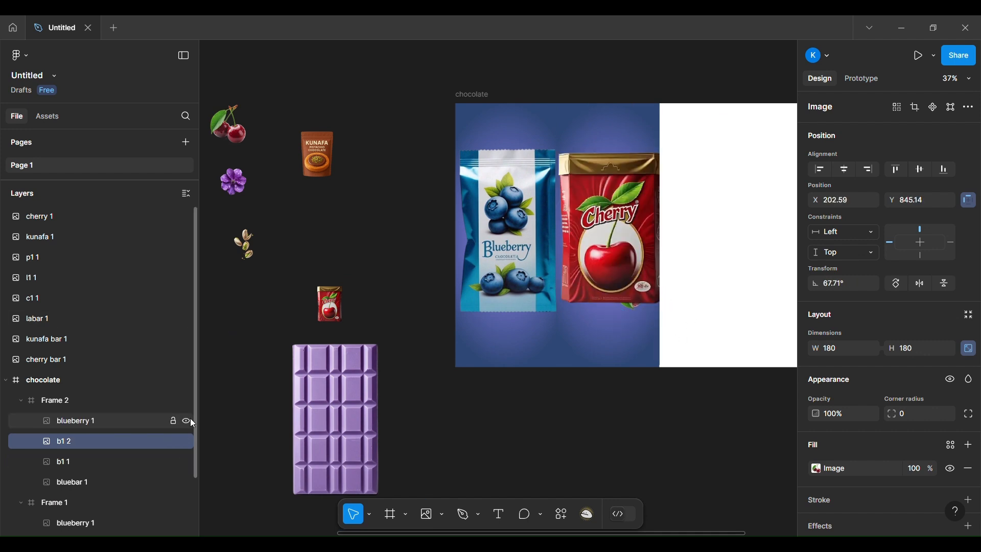
Step: With the Cherry package hidden, rotate the lower cherry cluster to 21.62° at the bar's lower-right corner and preview the package over it
left_click(189, 418)
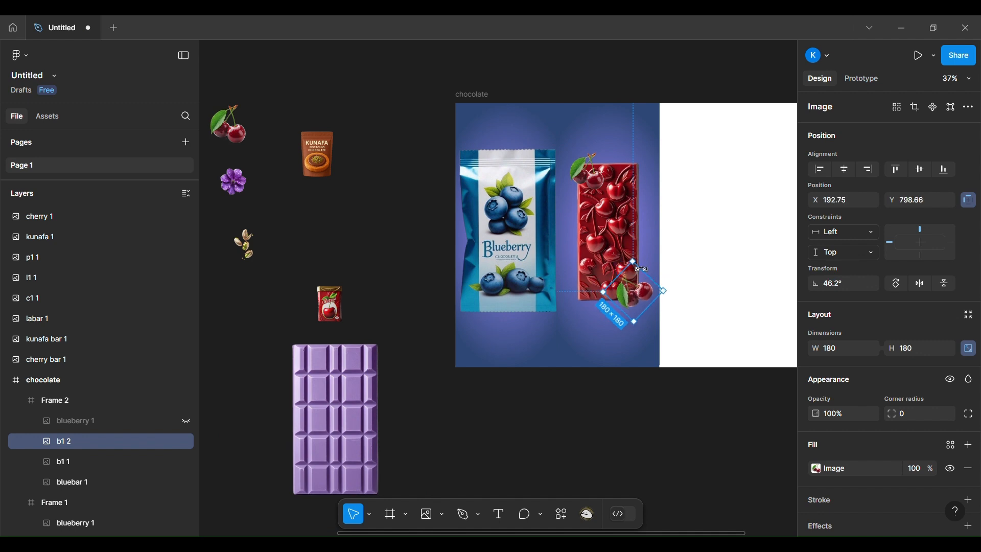
left_click(189, 421)
left_click(189, 421)
left_click_drag(645, 297, 642, 296)
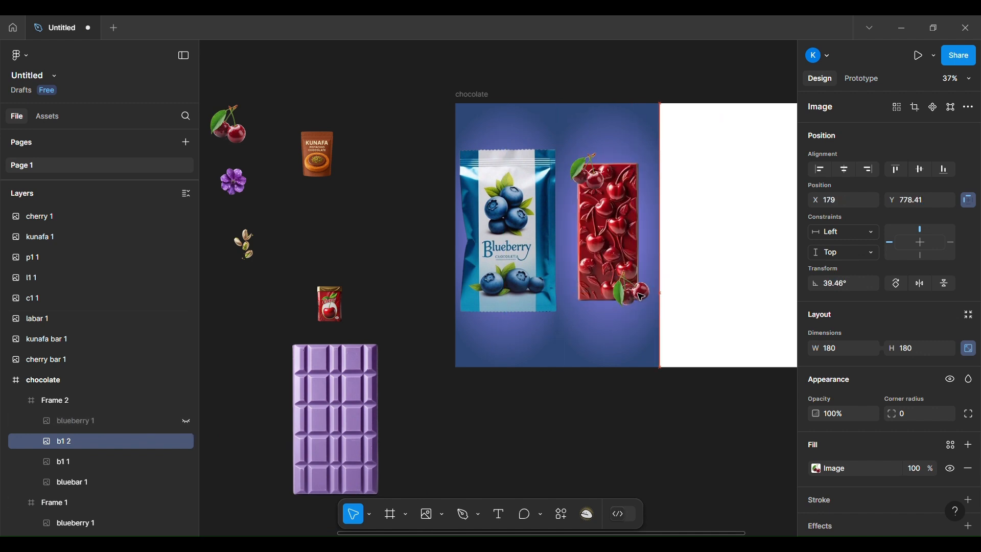
left_click(187, 421)
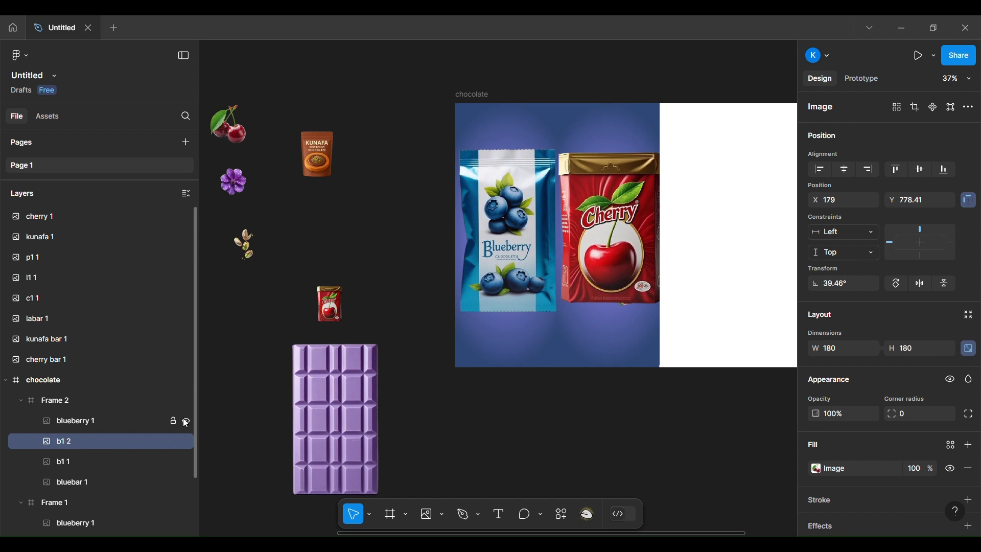
left_click(187, 421)
left_click_drag(680, 304, 678, 321)
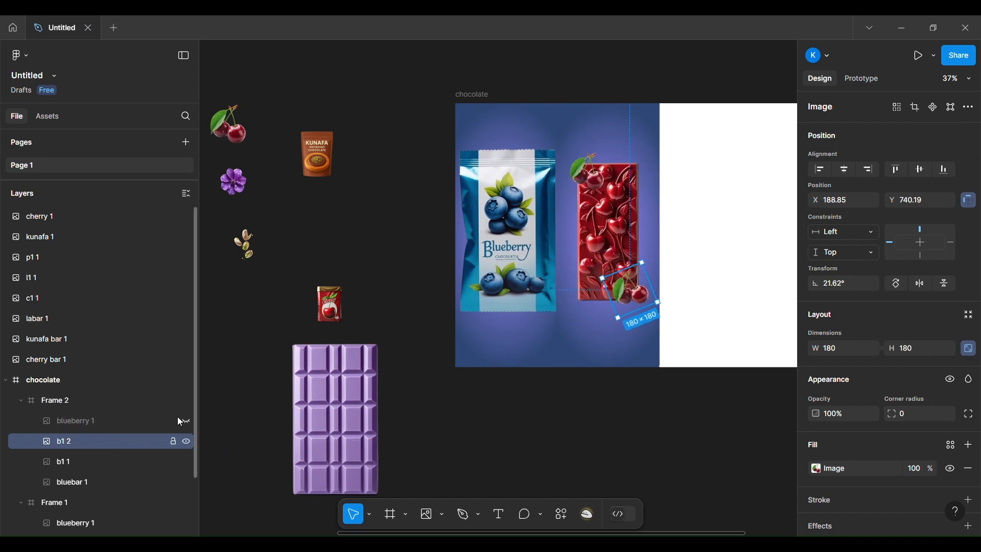
left_click(186, 421)
Step: Hide the Cherry package, shrink the lower cherry cluster to 171.35 × 171.35, and show the package again
left_click(185, 422)
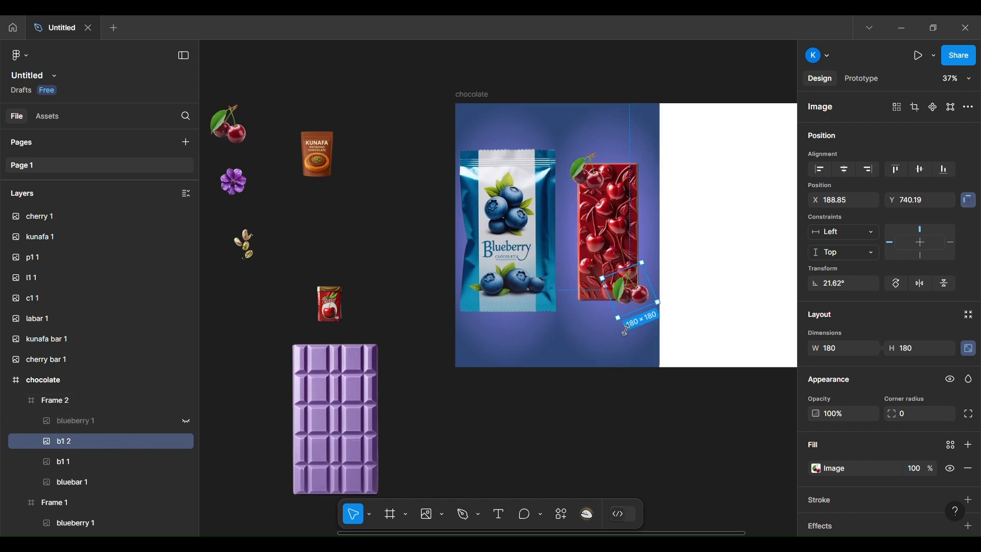
left_click_drag(618, 318, 620, 315)
left_click(187, 421)
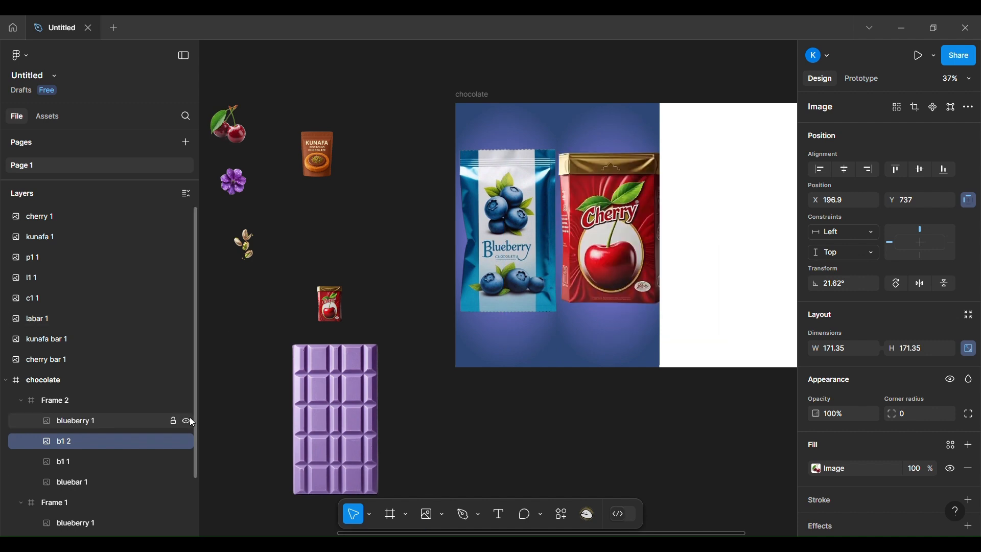
left_click(186, 421)
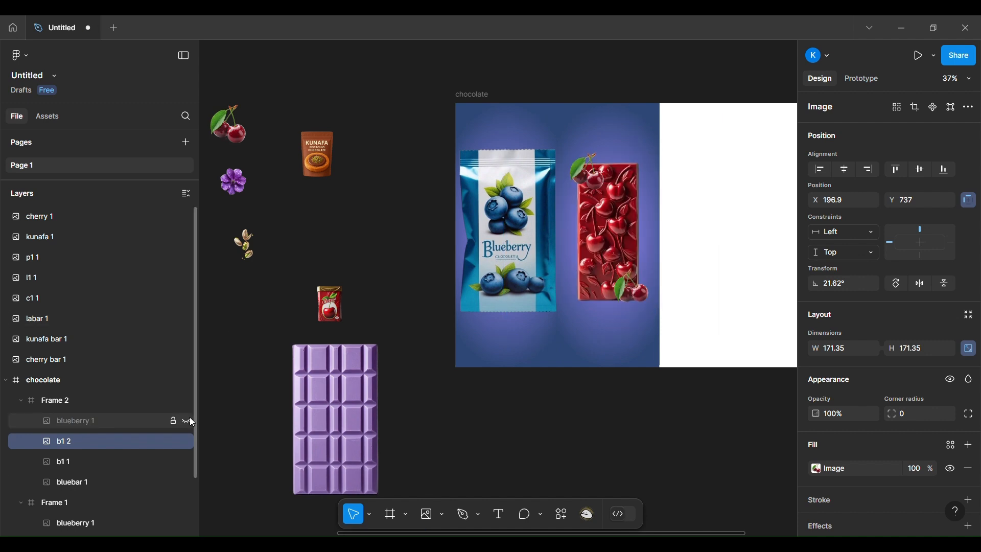
left_click(186, 421)
Step: Open the 100% stop of Frame 2's radial gradient for recoloring and activate the color sampler
left_click(620, 114)
left_click(816, 491)
left_click(698, 510)
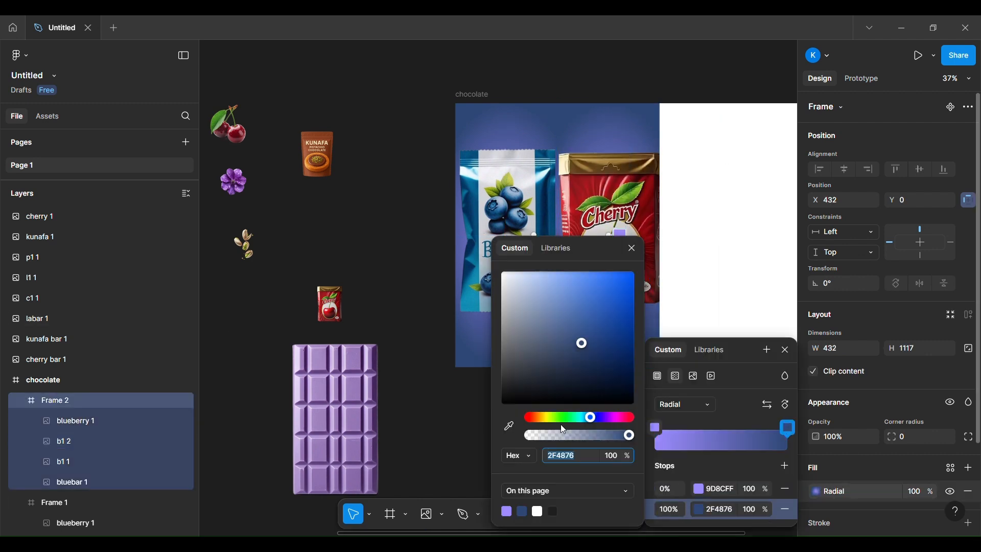
left_click(508, 428)
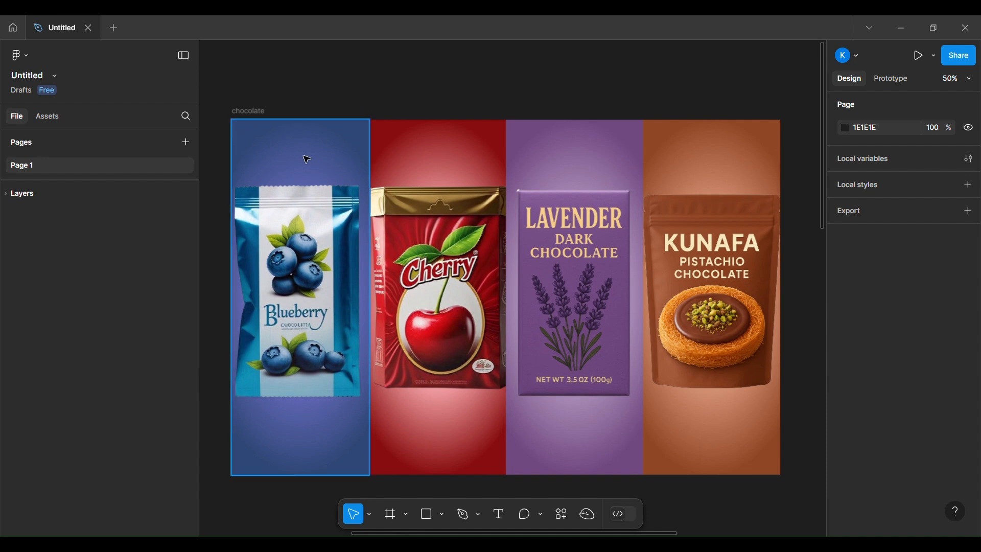
Step: Select the whole chocolate frame containing the four flavor columns
left_click(244, 117)
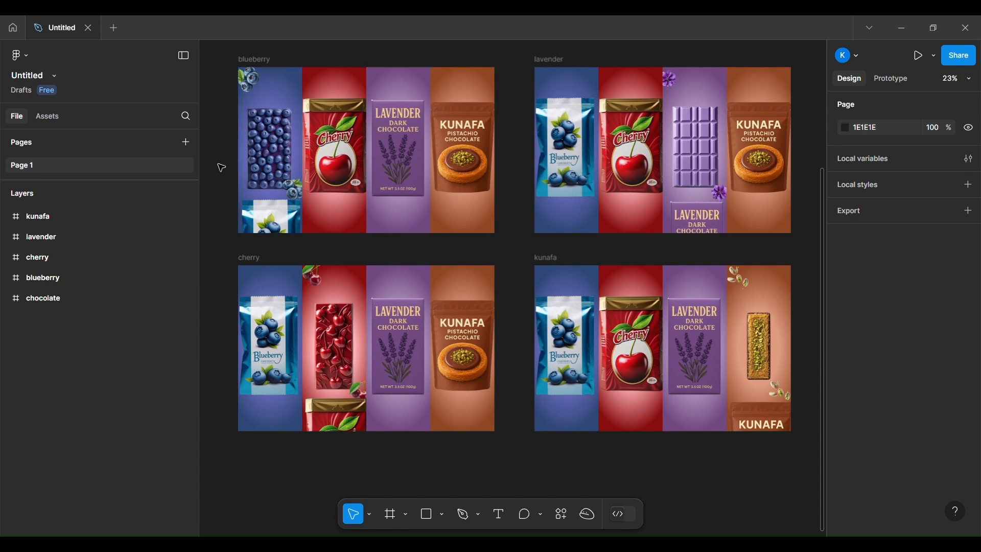
Step: Examine the lowered packages and their columns in the blueberry, lavender, cherry and kunafa variant frames
left_click(266, 219)
double_click(266, 219)
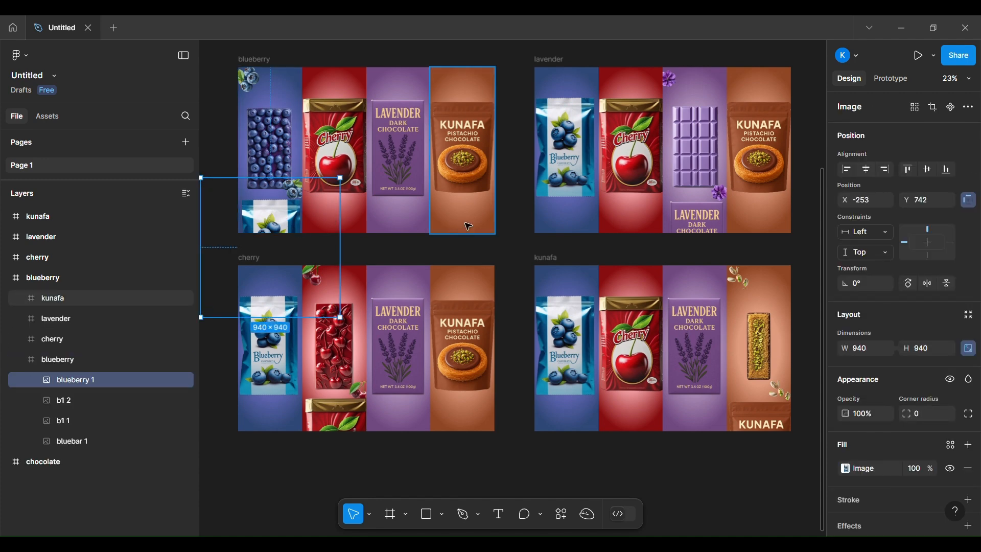
left_click(698, 230)
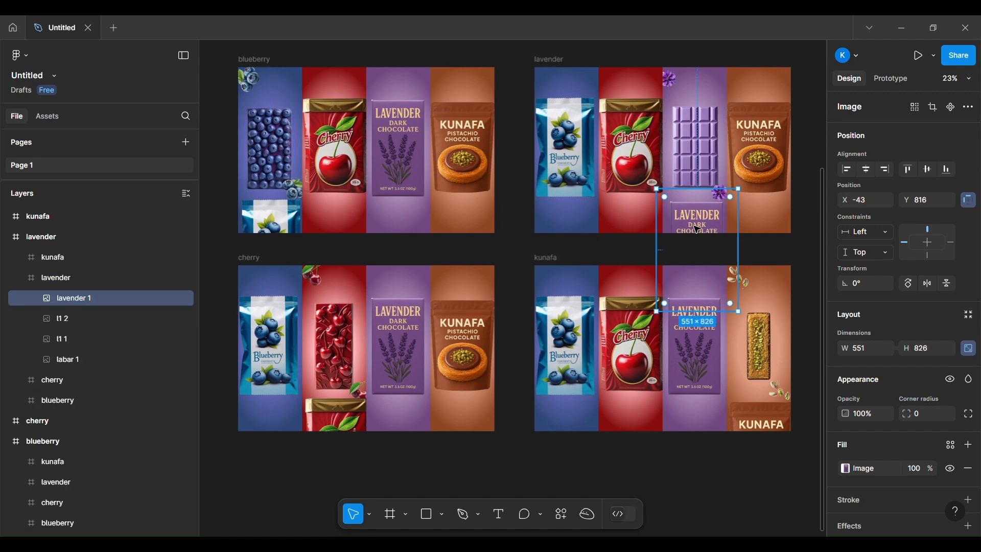
left_click(276, 223)
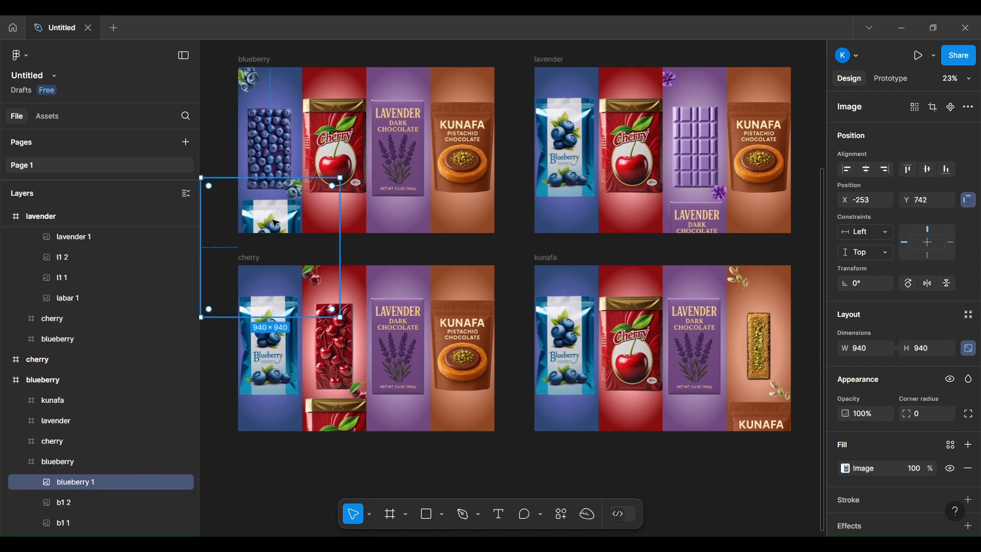
scroll(79, 255, "up", 1)
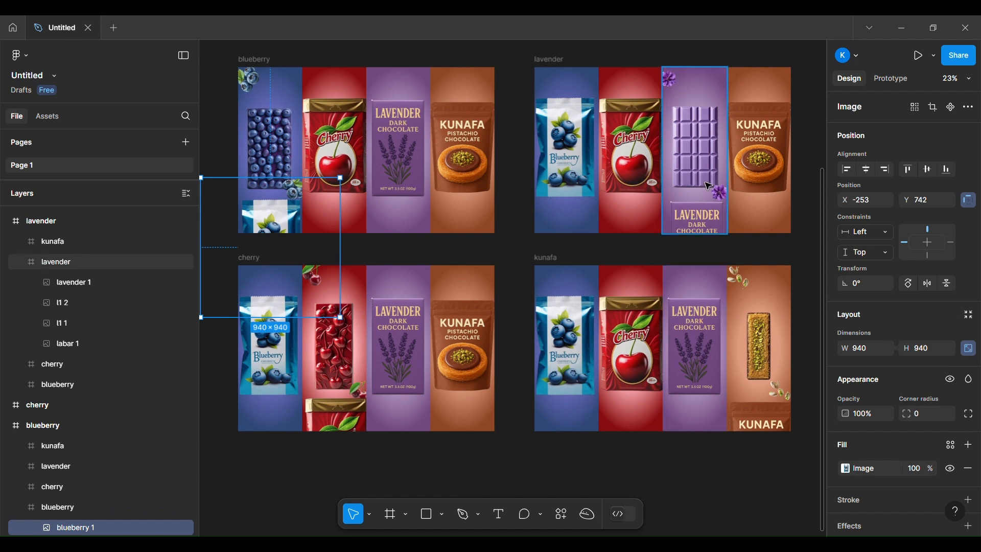
left_click(706, 214)
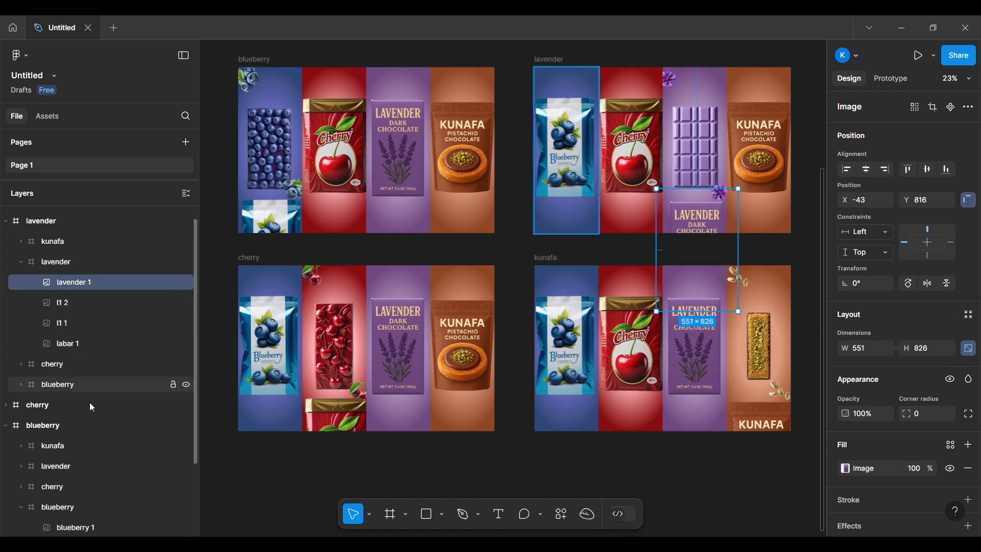
scroll(86, 452, "down", 1)
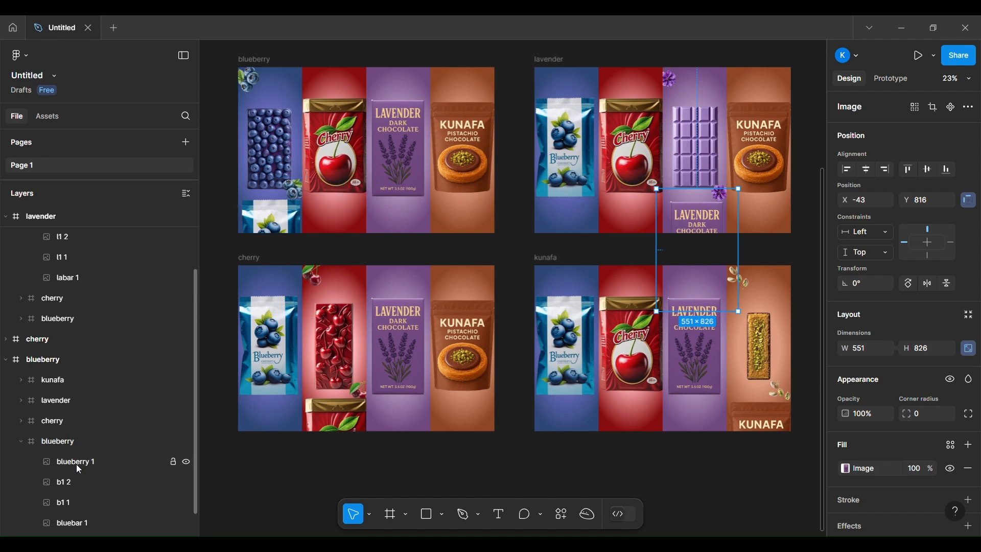
left_click(76, 463, "shift")
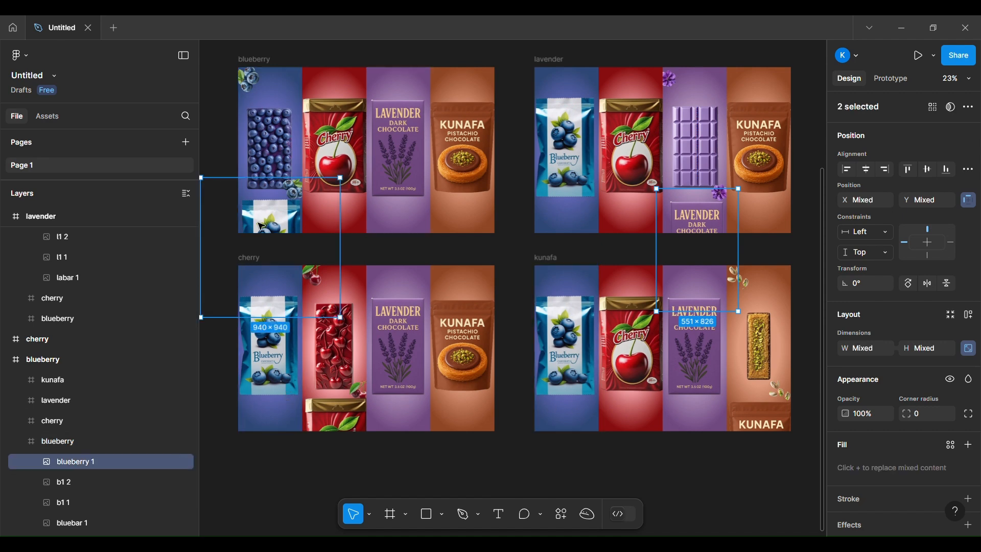
mouse_move(261, 226)
left_mouse_down()
mouse_move(261, 207)
mouse_move(261, 226)
left_mouse_up()
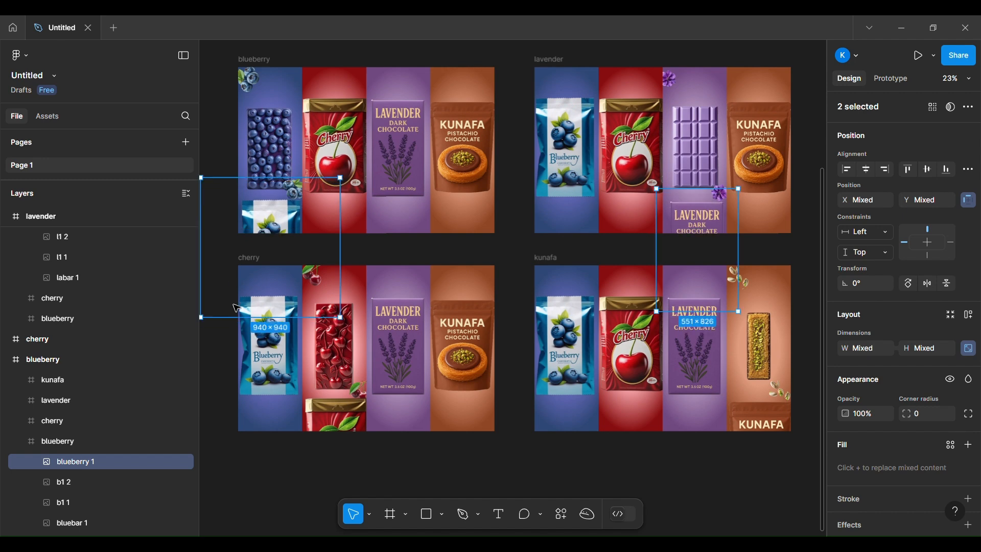
key("ctrl+z")
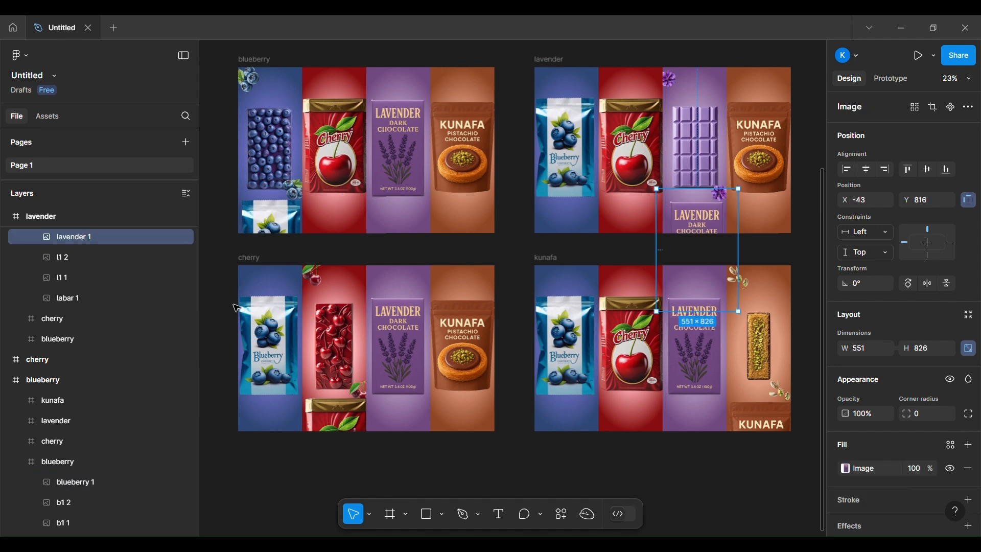
left_click(352, 428)
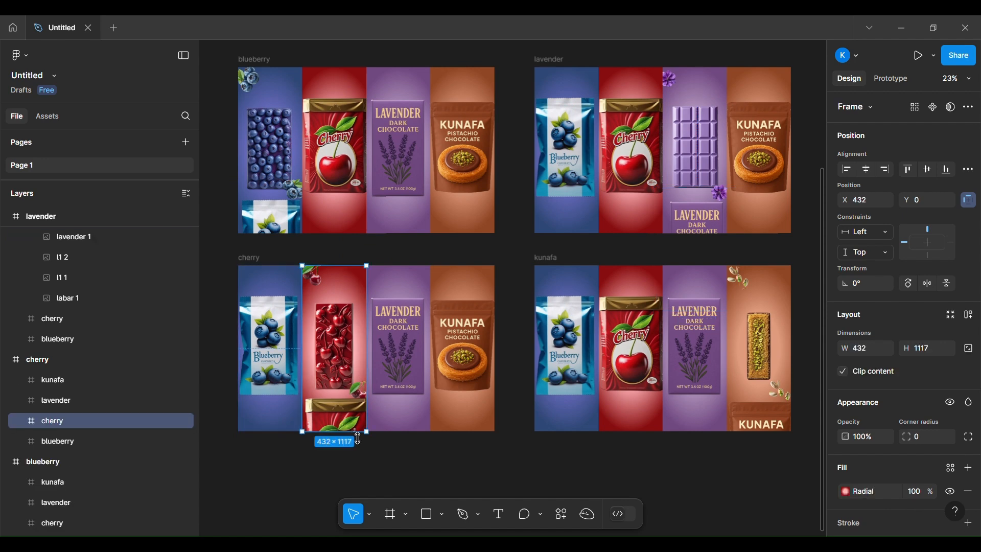
left_click(758, 408)
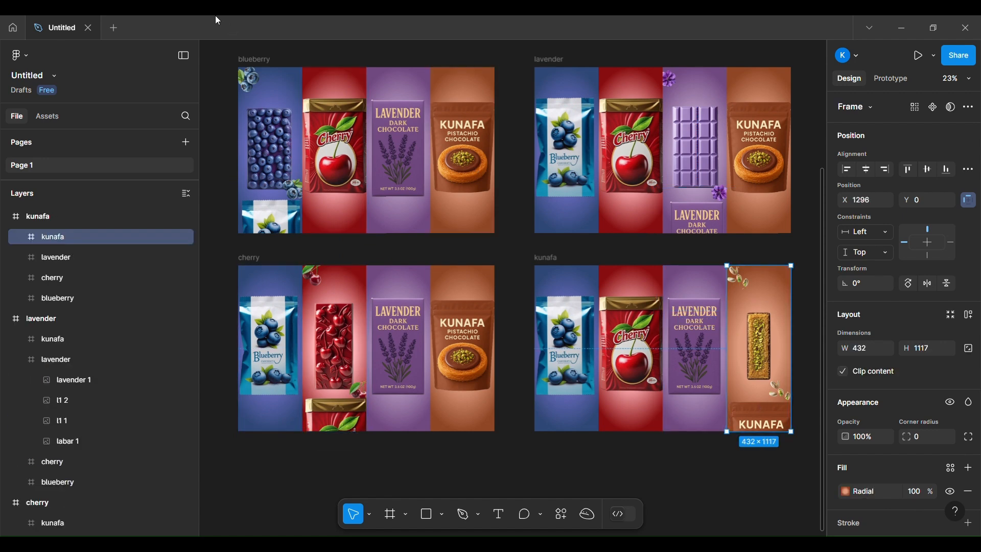
Step: In the blueberry frame, move the upper blueberry cluster toward the bar and back to its corner, and check the lower cluster's placement
left_click(253, 86)
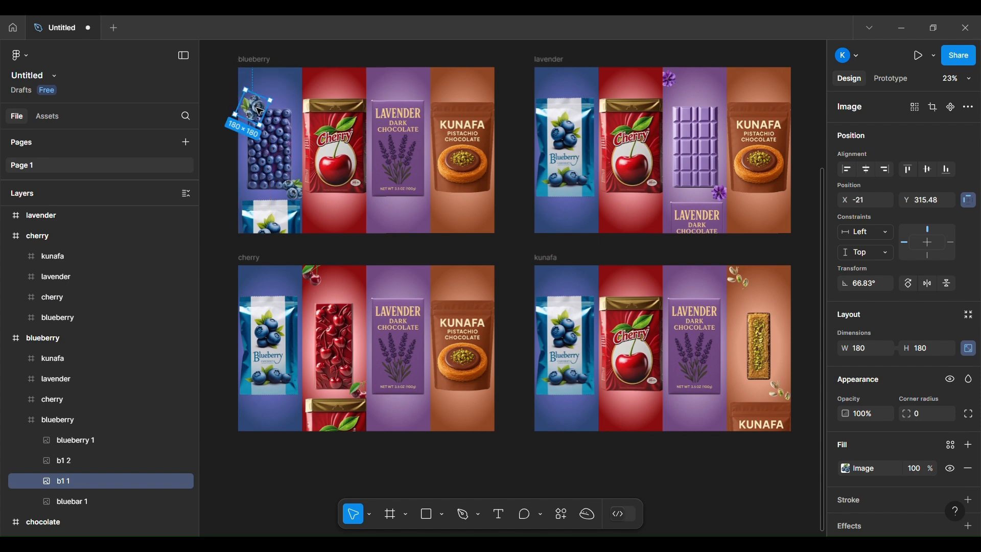
double_click(299, 193)
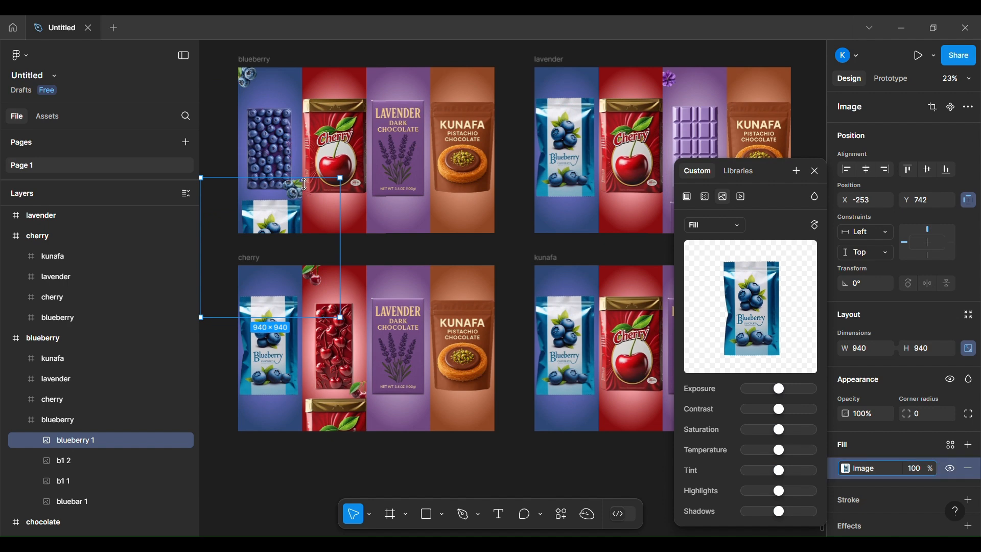
left_click(76, 461)
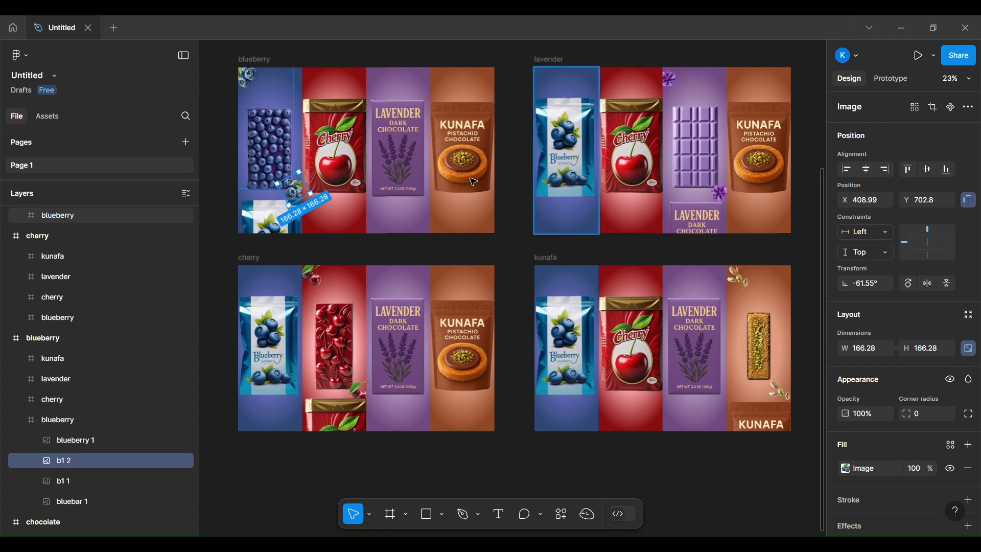
left_click(604, 459)
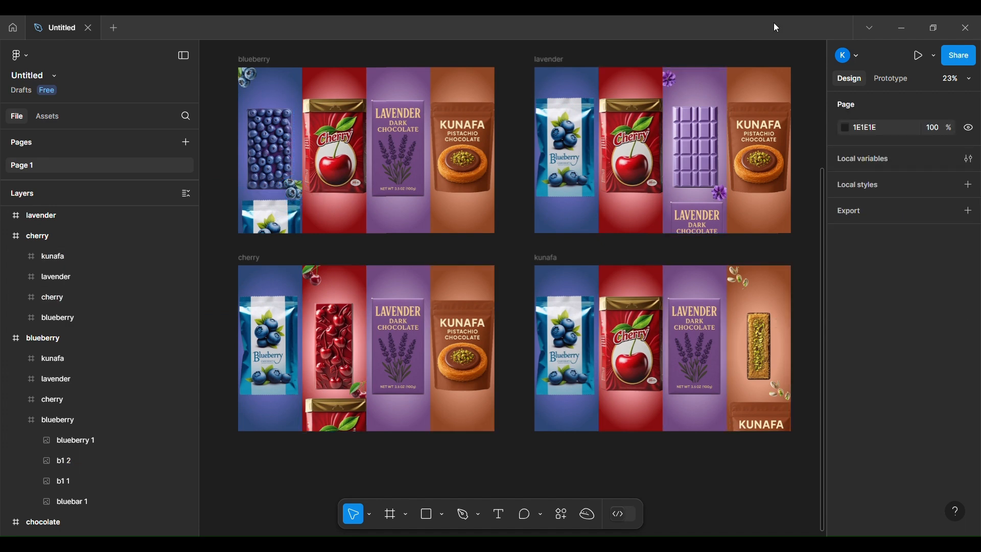
Step: Display the prototype connections from the chocolate frame's columns to the four variant frames
left_click_drag(832, 143, 692, 143)
left_click(758, 79)
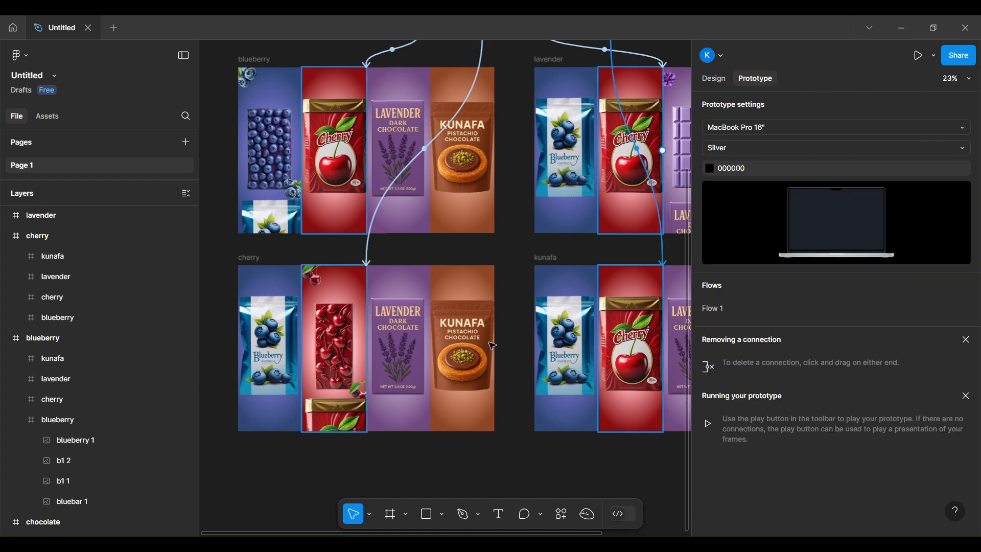
key("shift+1")
scroll(426, 205, "up", 3)
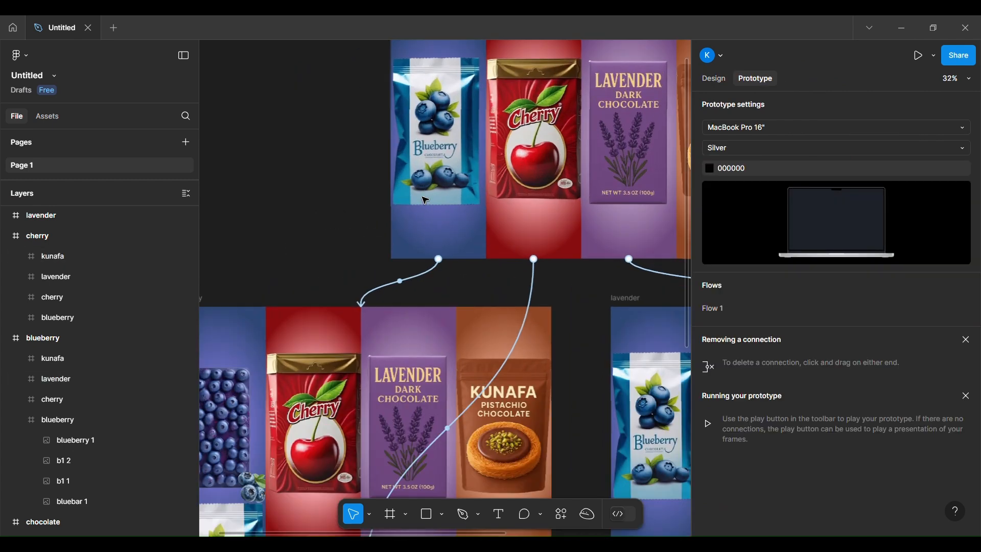
Step: Examine the trigger, destination, animation, curve and duration of the chocolate frame's blueberry column interaction, and close its details
left_click(429, 105)
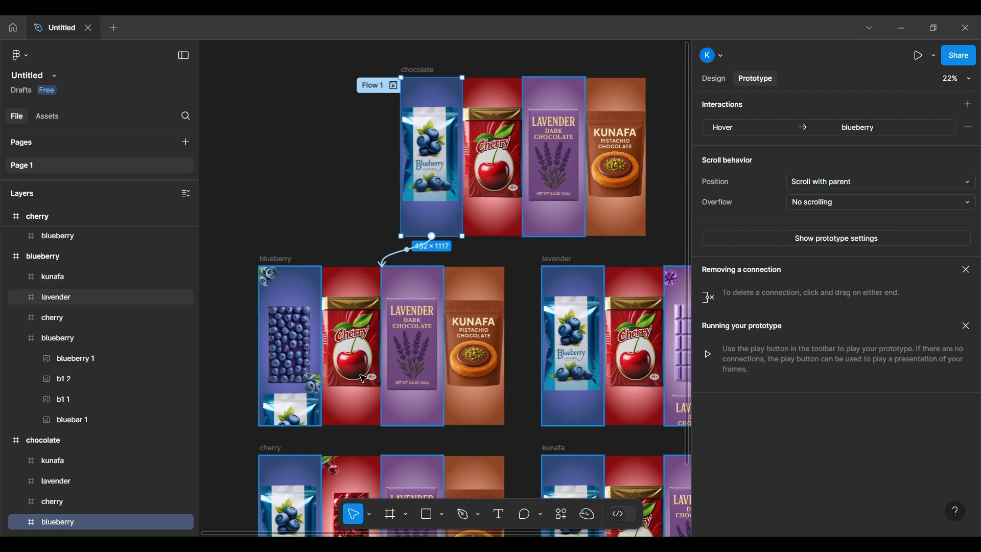
left_click(421, 252)
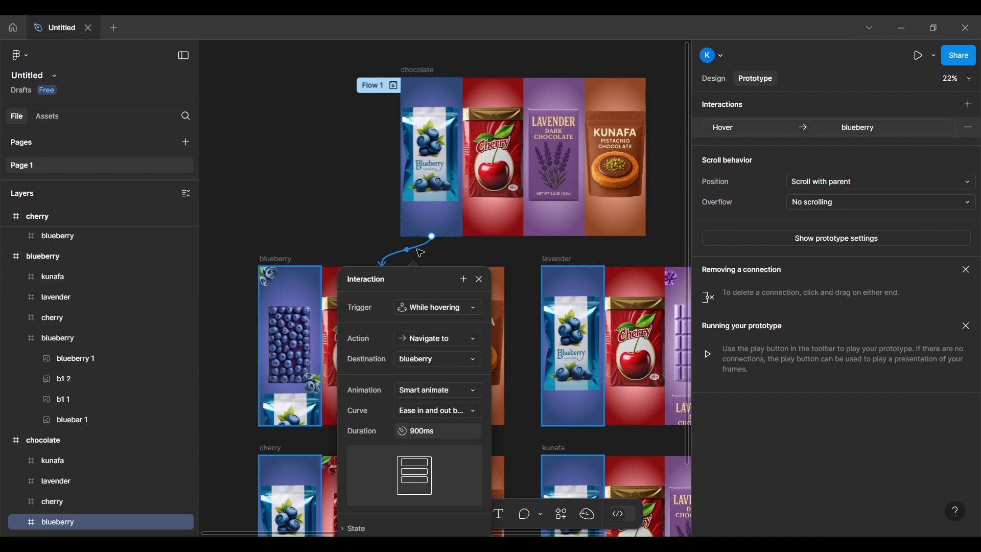
scroll(386, 353, "down", 2)
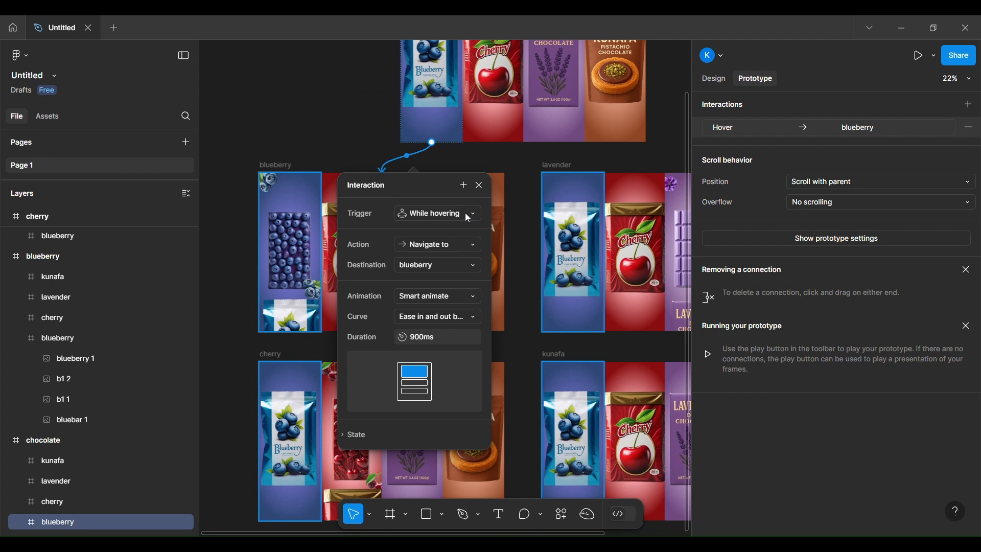
scroll(443, 249, "up", 5)
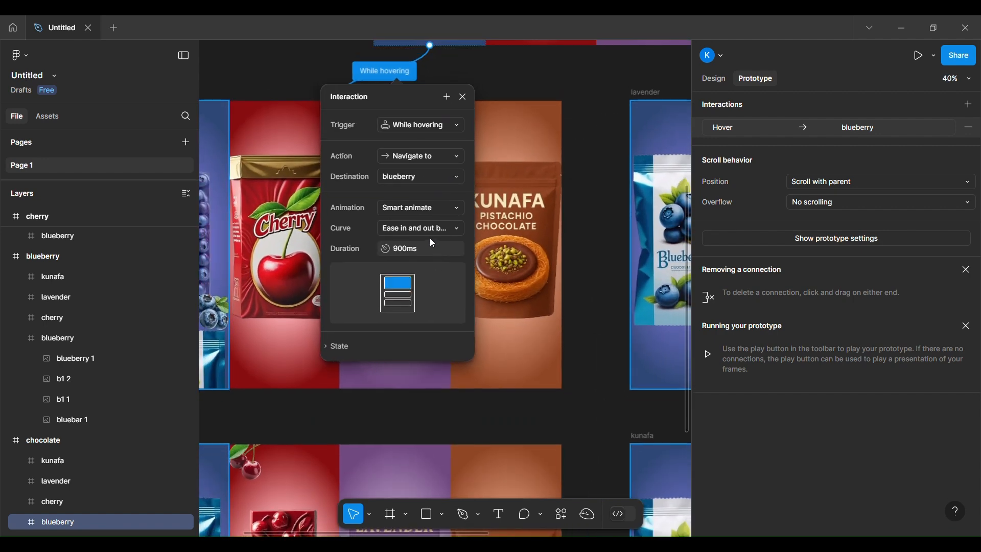
scroll(413, 134, "down", 4)
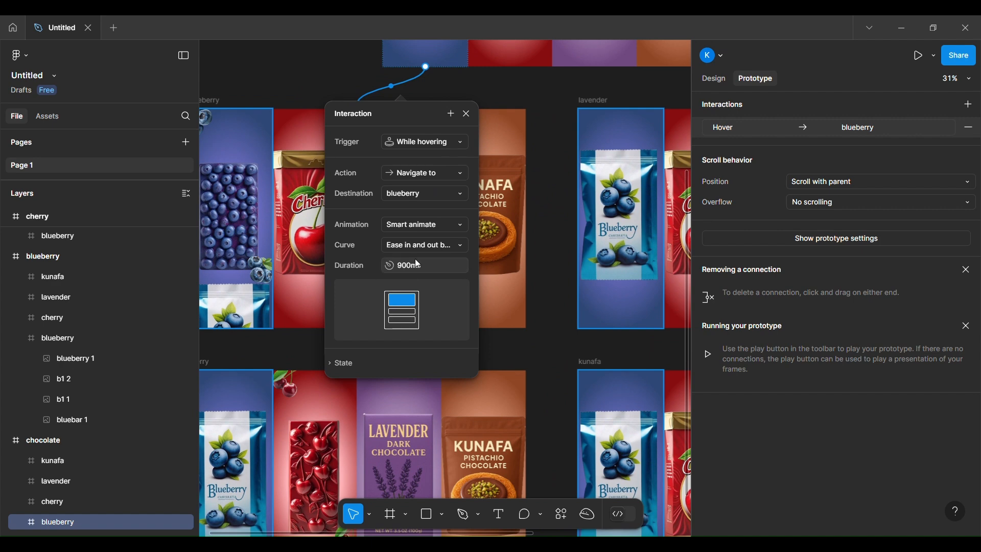
scroll(290, 95, "down", 3)
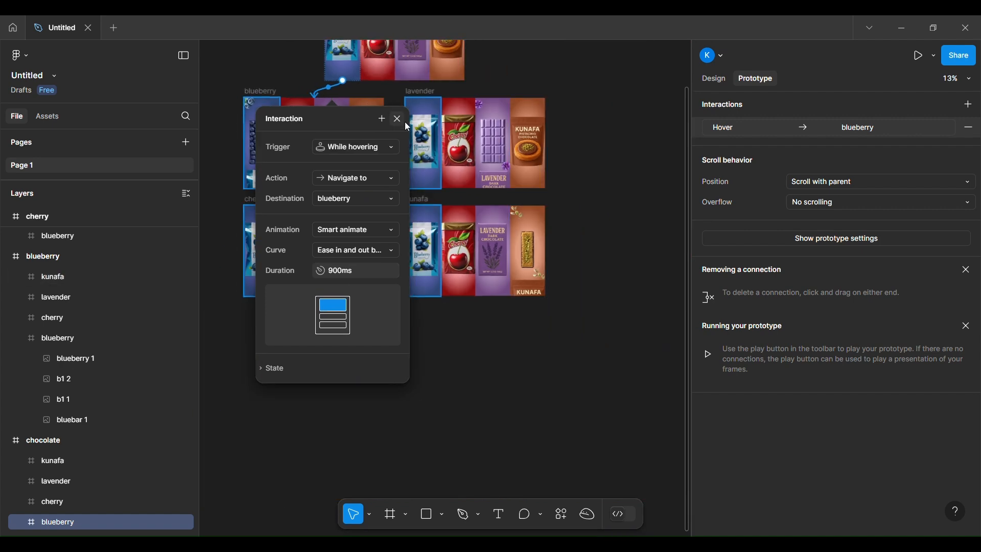
left_click(398, 119)
Step: Inspect the interaction connecting the chocolate frame's cherry column to the cherry frame
scroll(373, 150, "up", 3)
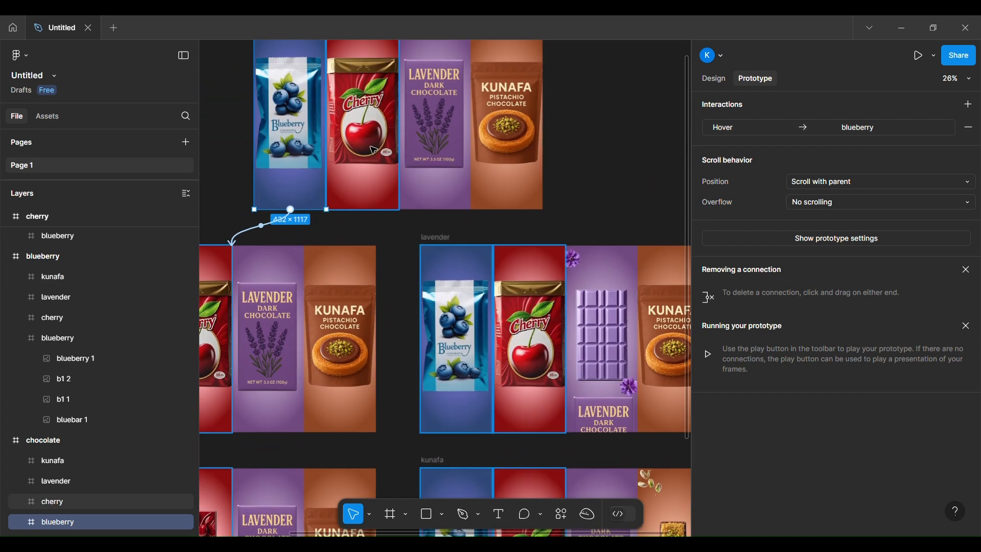
left_click(374, 150)
scroll(340, 296, "down", 3)
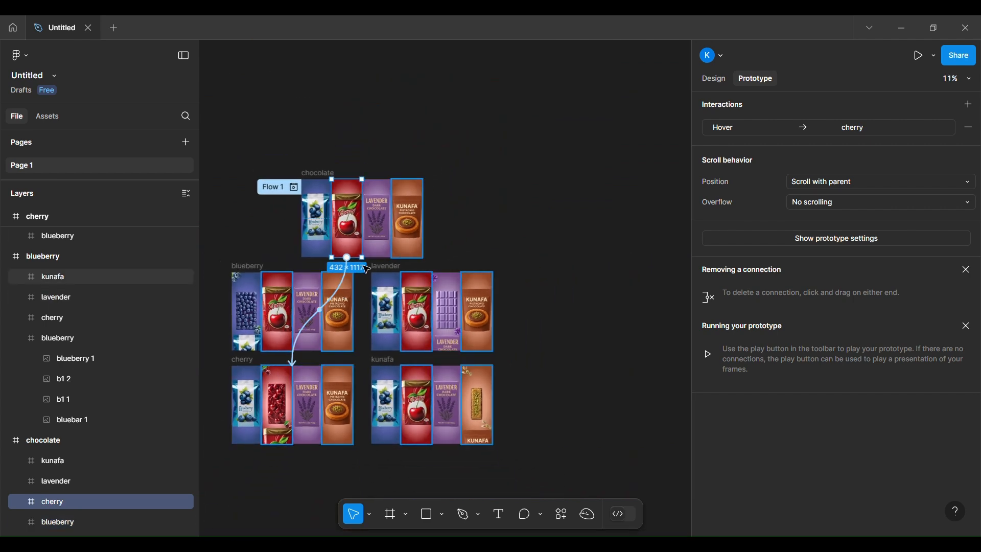
Step: Inspect the chocolate frame's lavender column interaction details and the connection from its kunafa column, and clear the selection
left_click(383, 237)
left_click(422, 269)
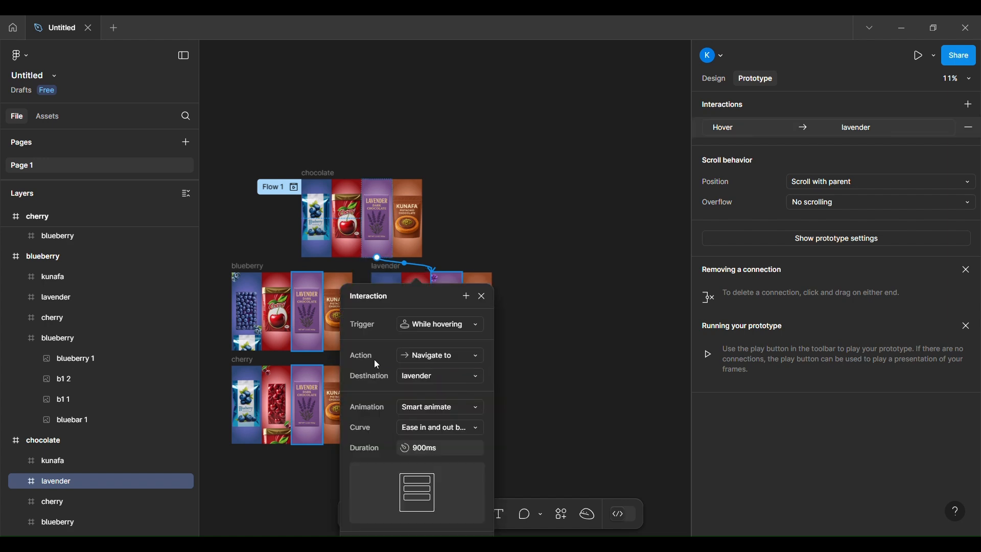
left_click(511, 241)
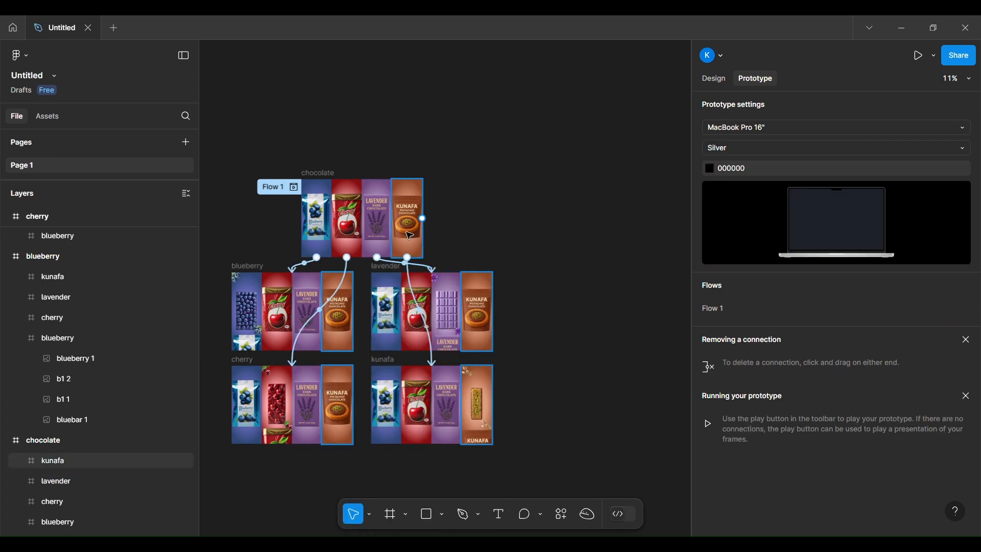
left_click(407, 235)
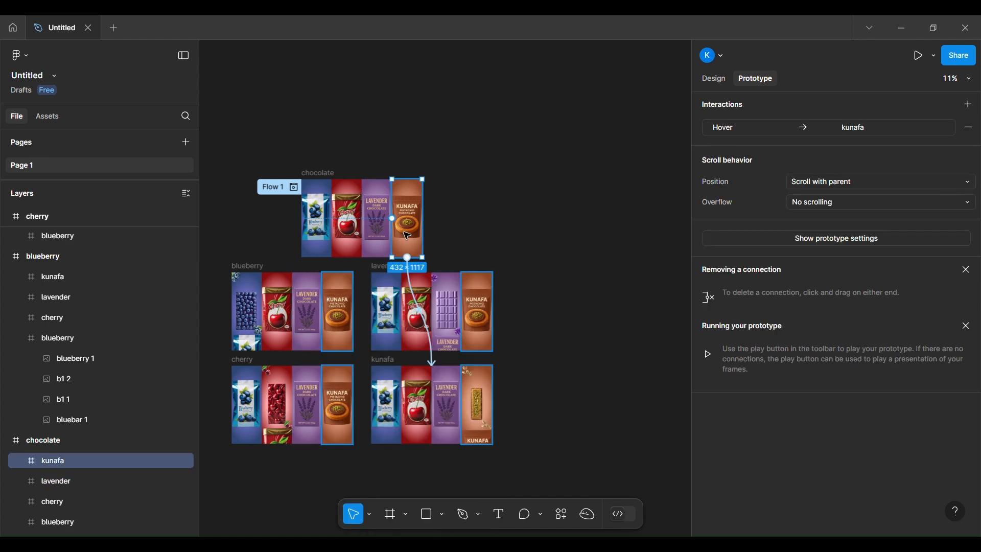
left_click(462, 185)
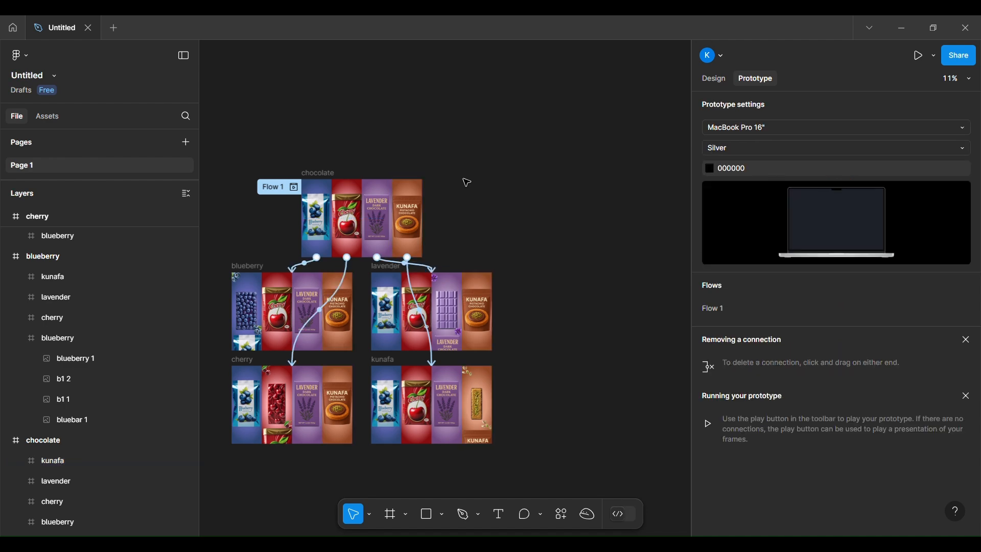
Step: Play the prototype and test the smart-animate reveals on the lavender, cherry and blueberry columns
left_click(919, 55)
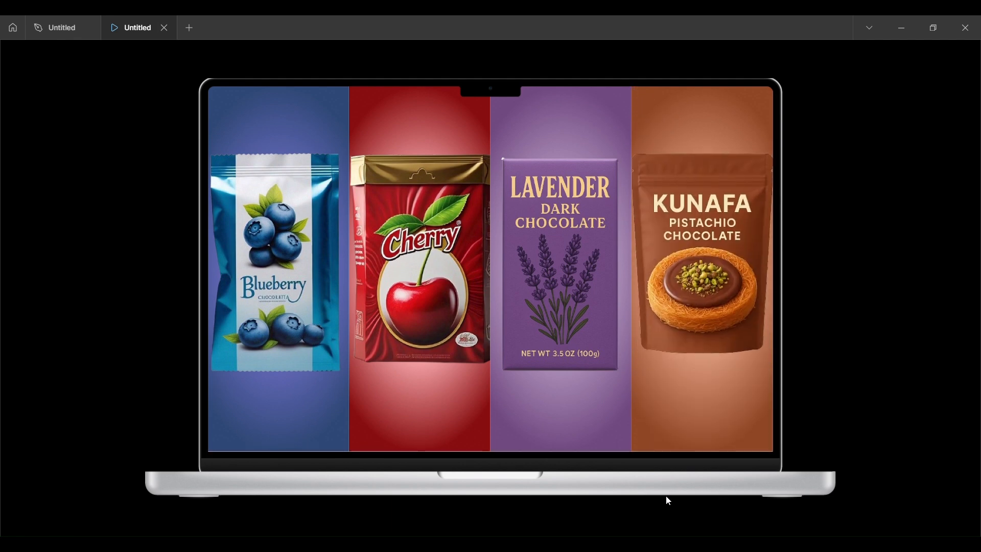
mouse_move(567, 288)
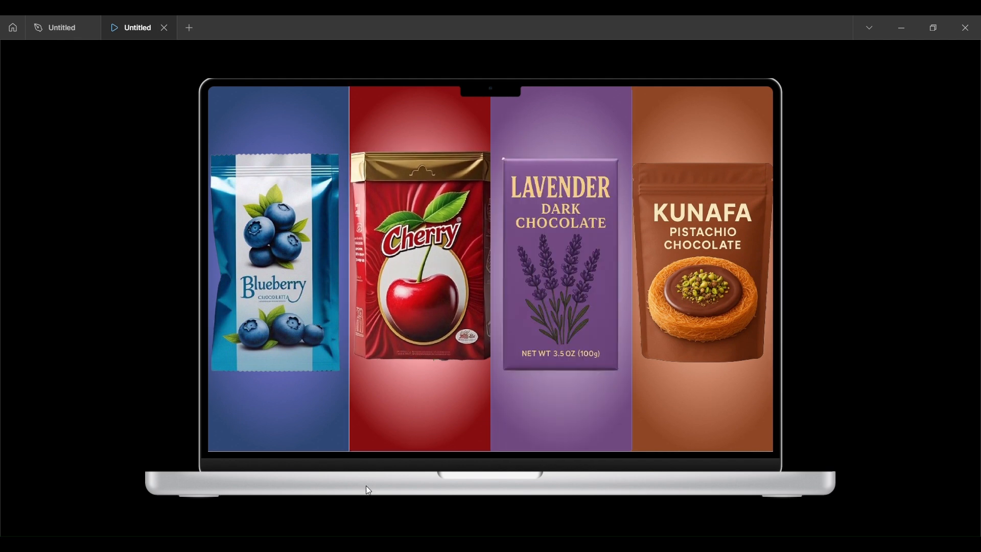
mouse_move(440, 266)
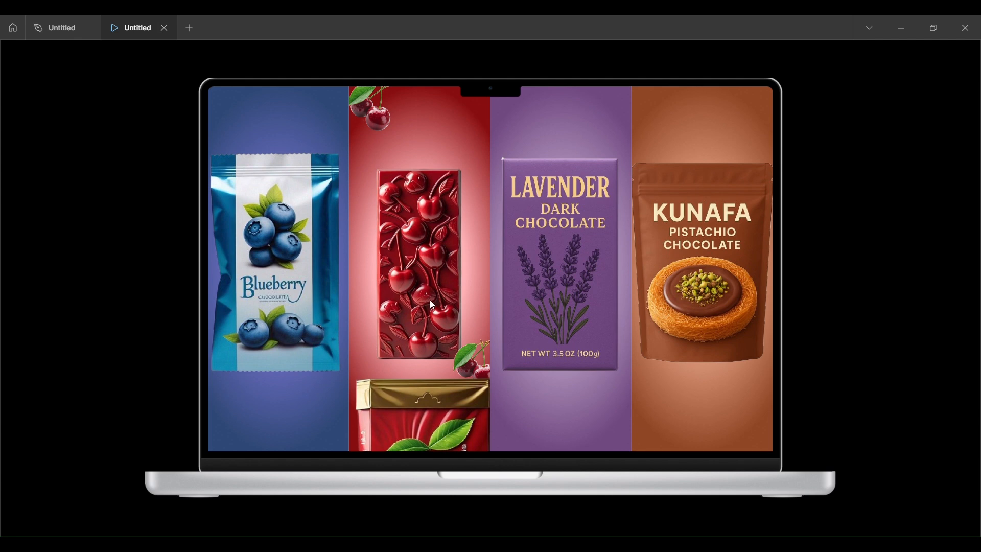
mouse_move(422, 281)
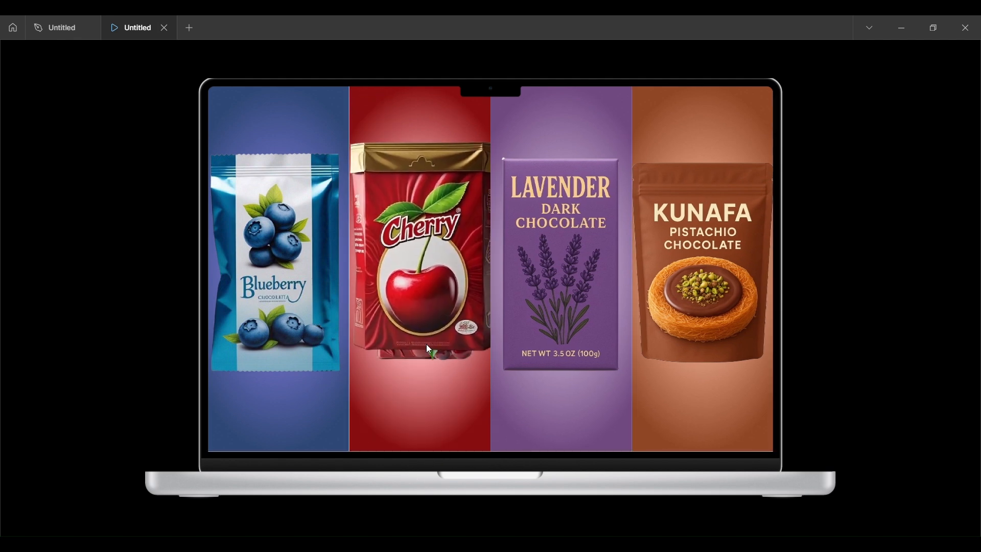
mouse_move(427, 316)
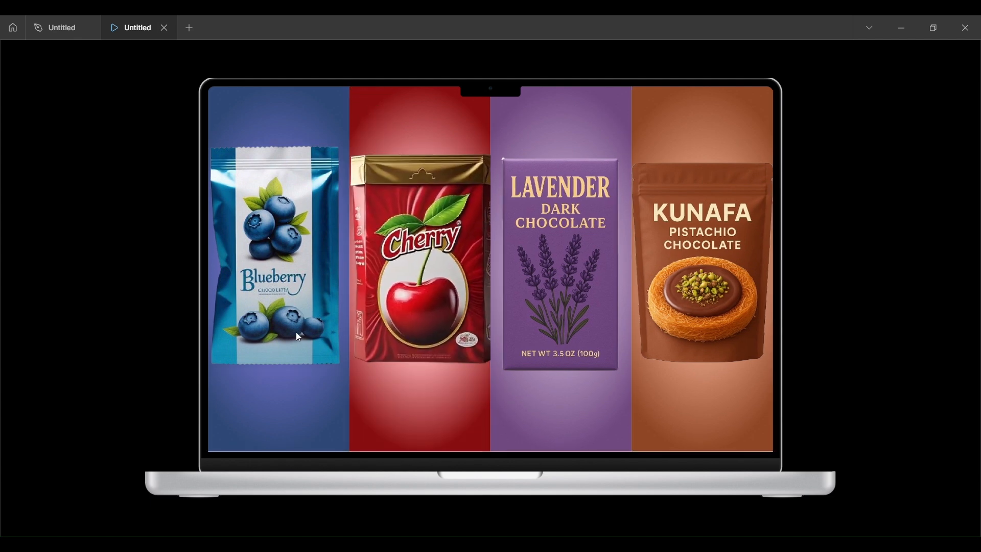
mouse_move(285, 332)
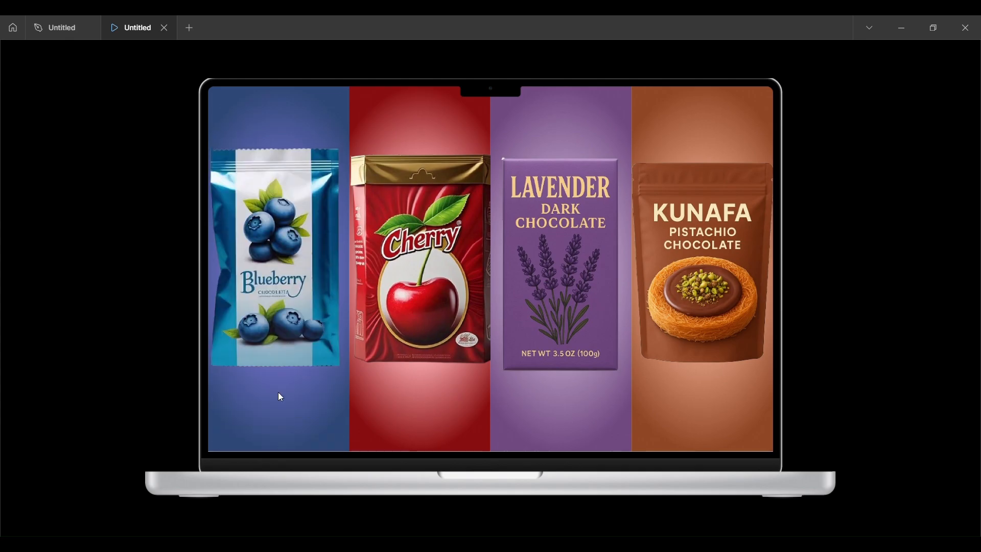